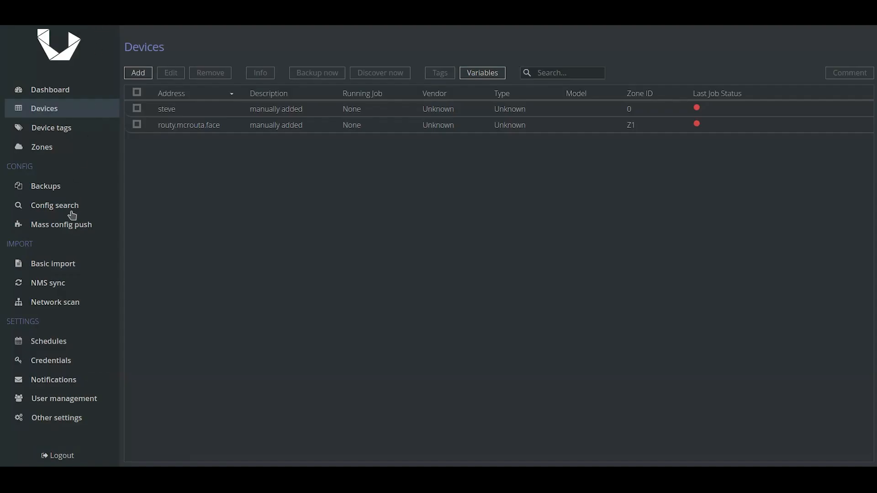
# Create a new Zabbix sync preset with server URL zabbix5.netcore.internal
pyautogui.click(56, 285)
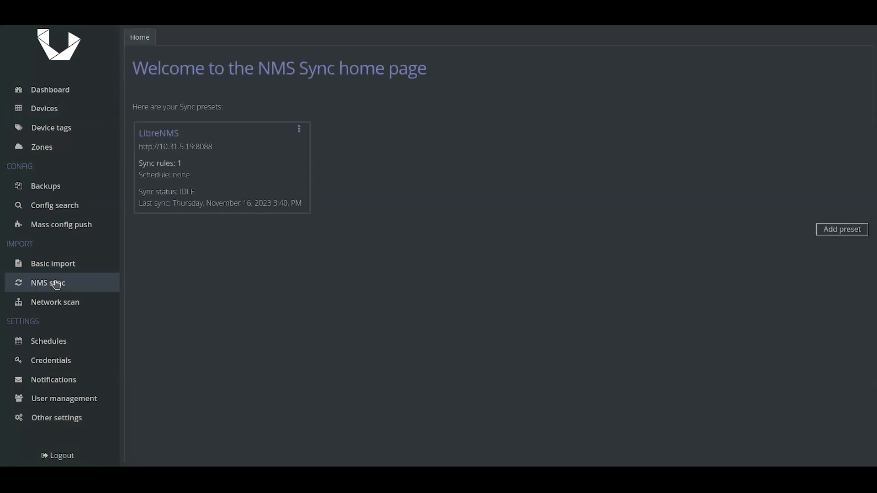
pyautogui.click(823, 237)
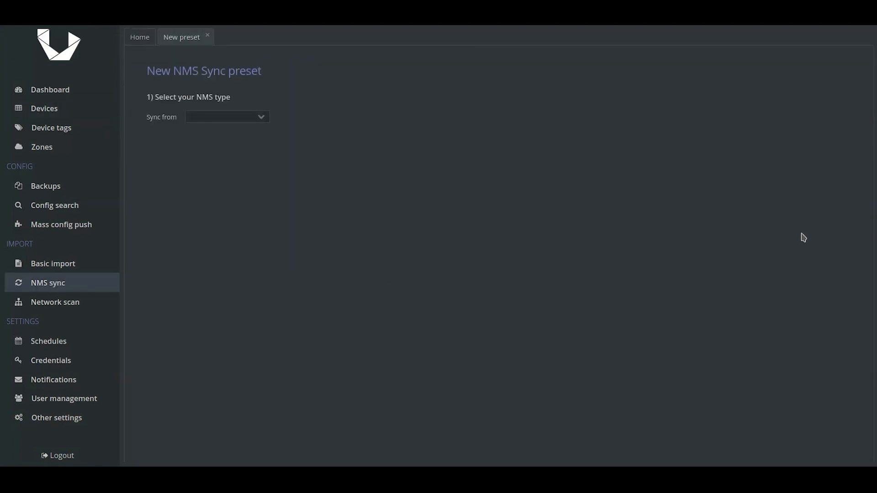
pyautogui.click(259, 119)
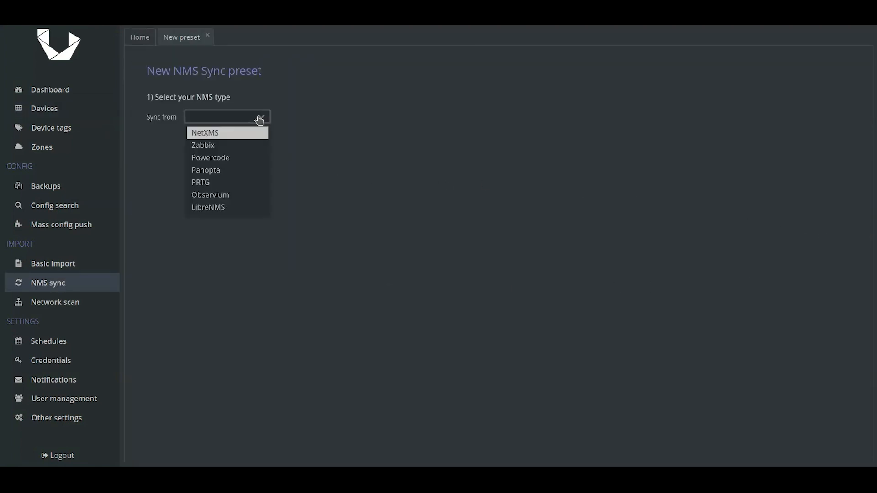
pyautogui.click(249, 145)
pyautogui.click(251, 184)
pyautogui.write('https://zabbix5.netcore.internal/')
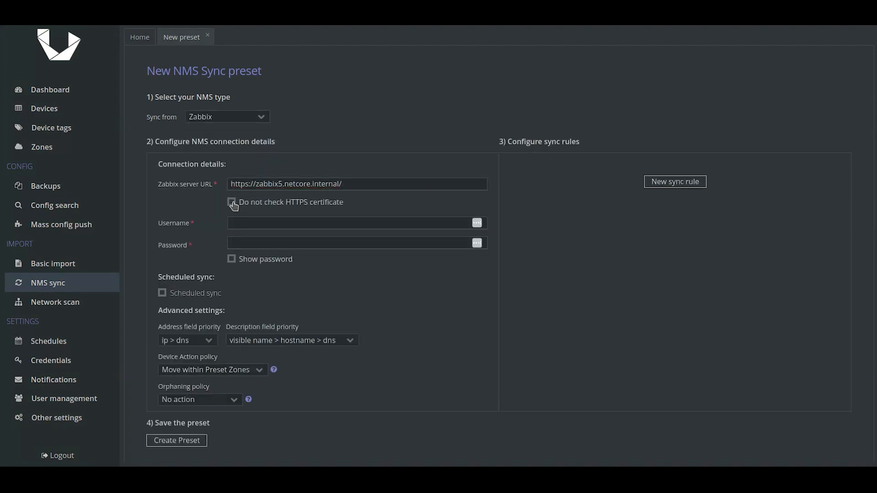
# Skip the HTTPS certificate check, enter the Zabbix login credentials, set address priority dns > ip, and start a new sync rule
pyautogui.click(231, 202)
pyautogui.click(239, 222)
pyautogui.write('Admin')
pyautogui.press('Tab')
pyautogui.write('••')
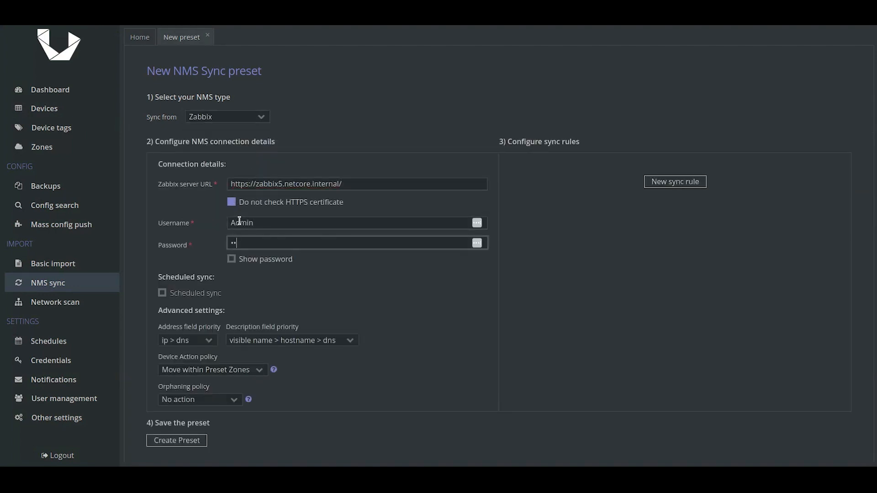
pyautogui.write('••••')
pyautogui.click(188, 340)
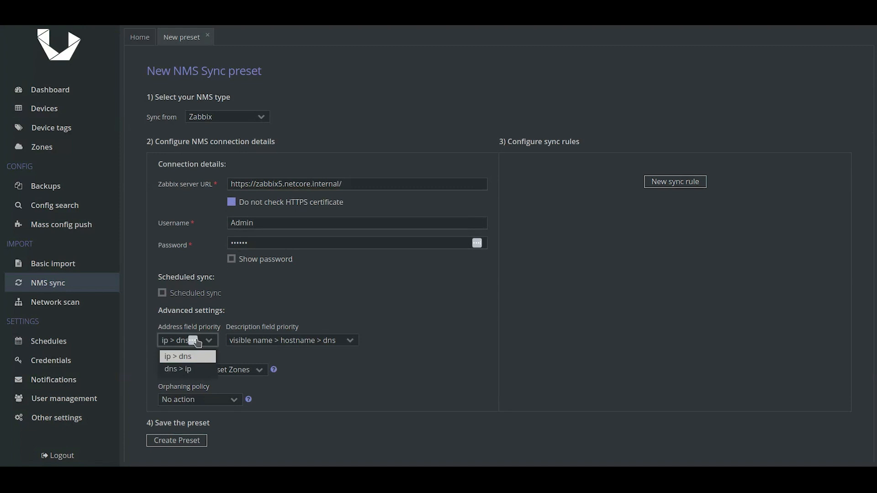
pyautogui.click(190, 369)
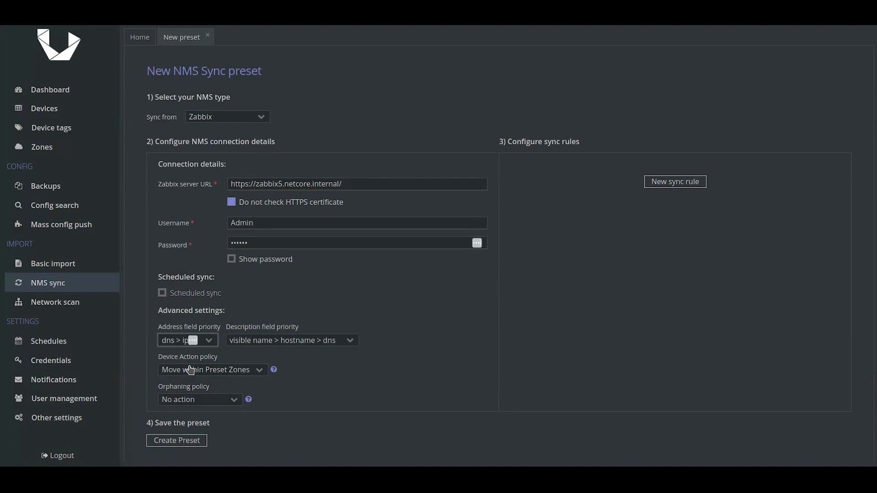
pyautogui.click(691, 184)
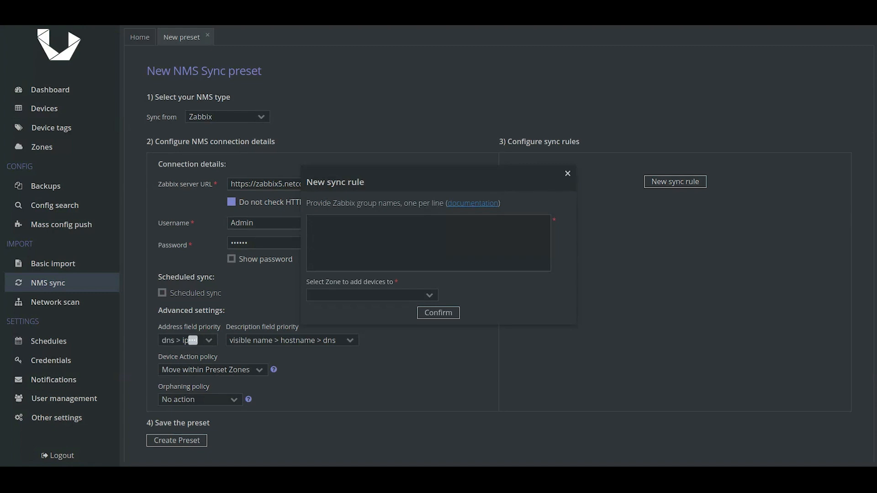
pyautogui.click(413, 244)
pyautogui.write('@tag A')
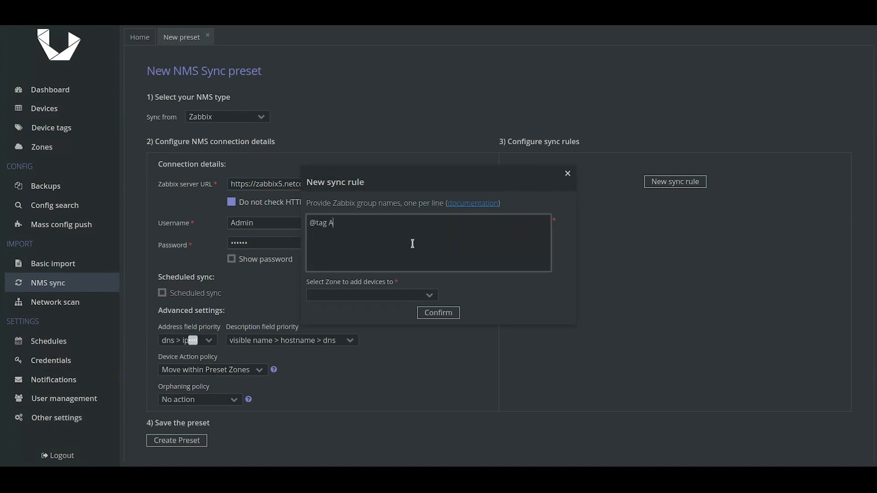
pyautogui.click(434, 299)
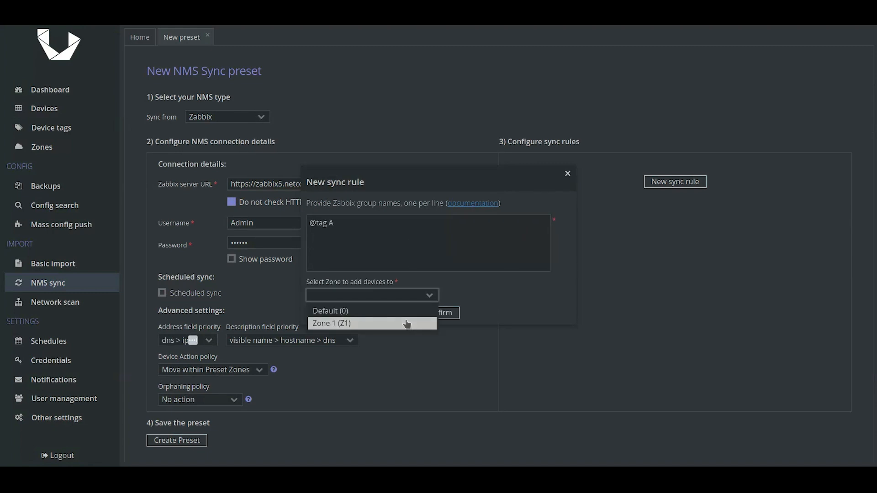
pyautogui.click(404, 323)
pyautogui.click(437, 314)
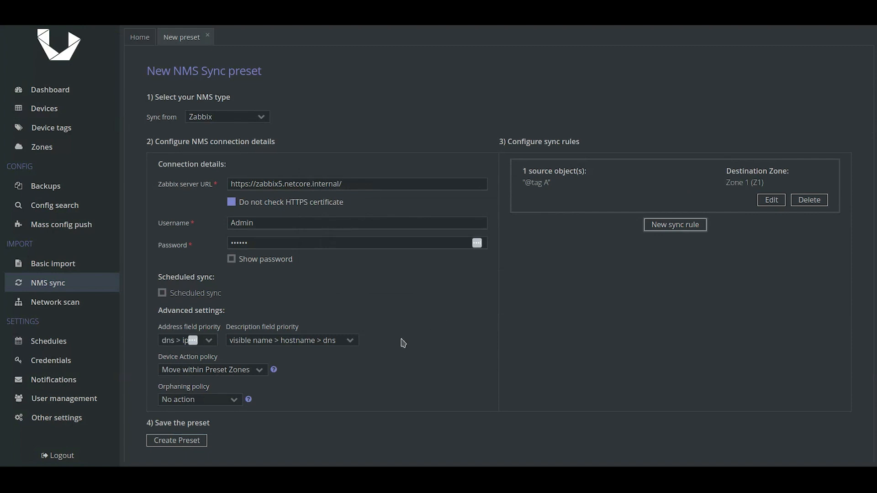
pyautogui.click(208, 441)
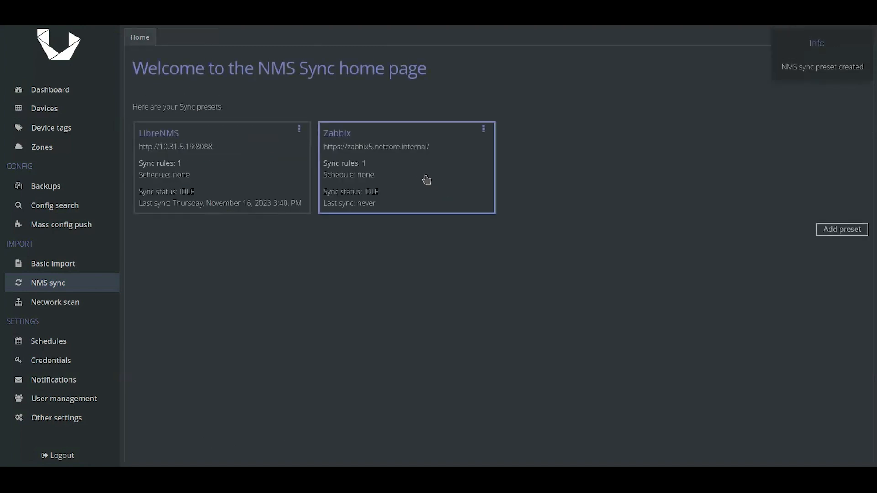
# Sync the Zabbix preset and inspect the imported switchy.mcswitcha.face in Devices
pyautogui.click(423, 176)
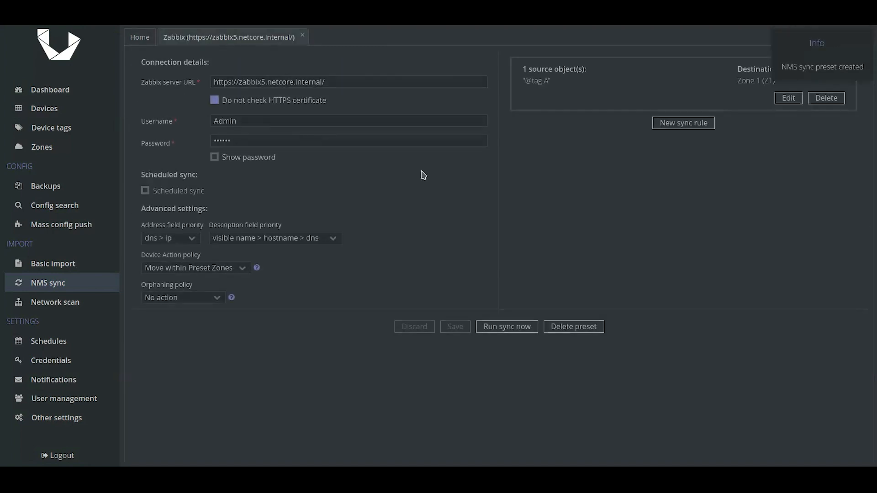
pyautogui.click(499, 328)
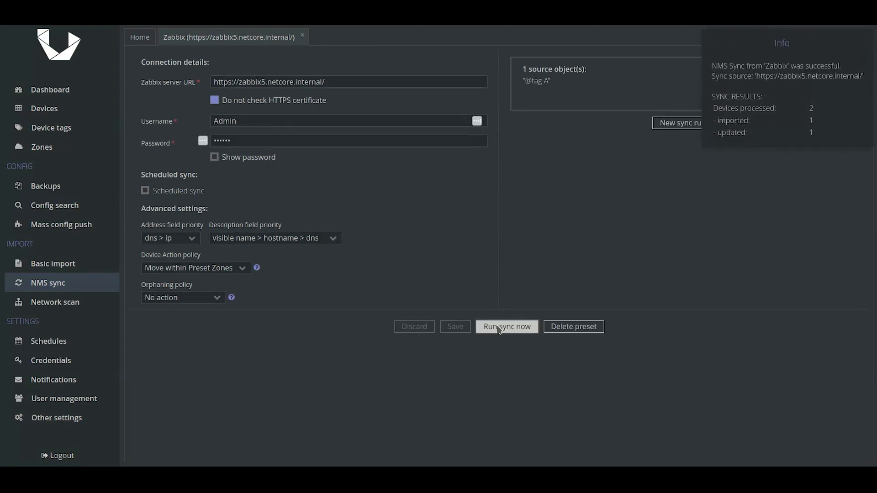
pyautogui.click(59, 111)
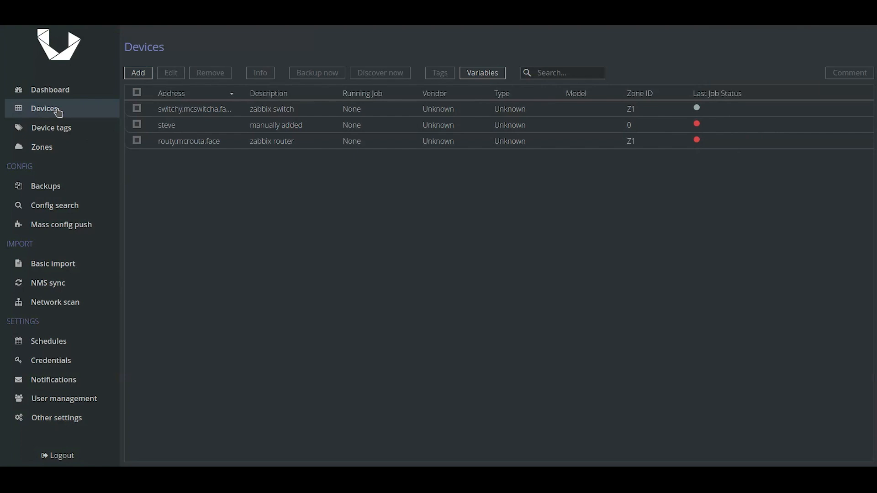
pyautogui.click(183, 112)
pyautogui.click(262, 74)
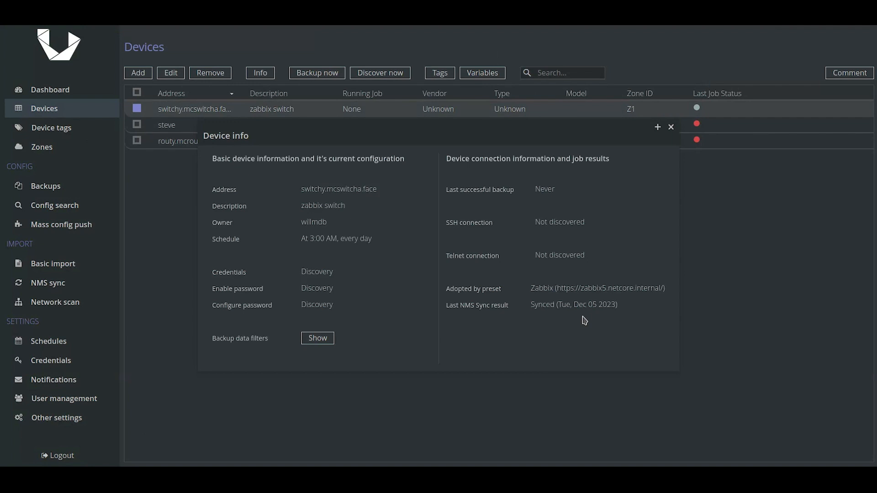
pyautogui.press('Escape')
pyautogui.click(67, 96)
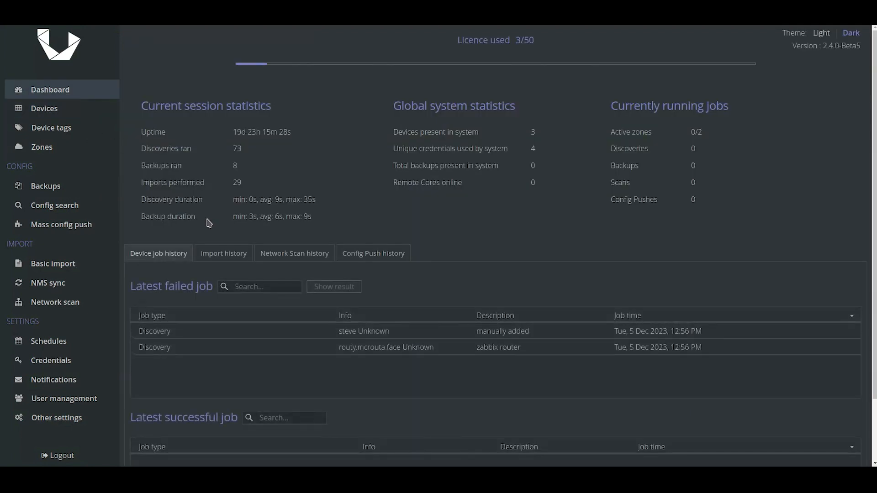
pyautogui.click(239, 255)
pyautogui.scroll(-2, 241, 261)
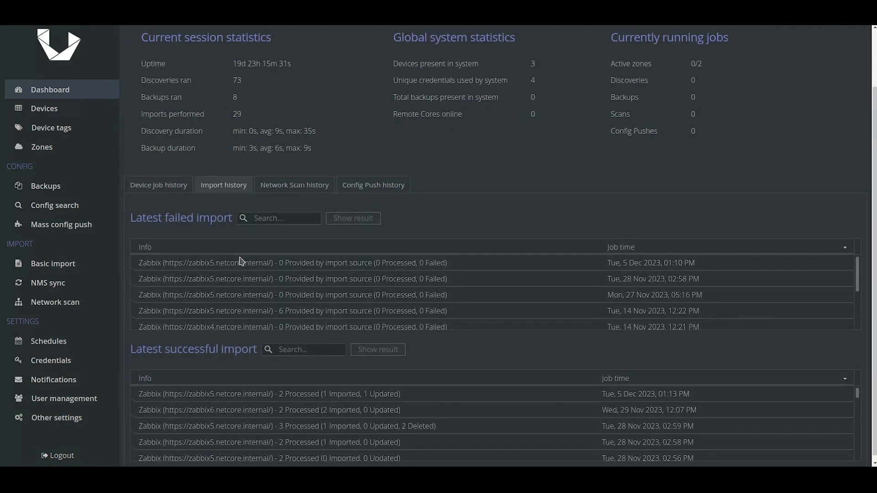
pyautogui.click(351, 397)
pyautogui.click(367, 355)
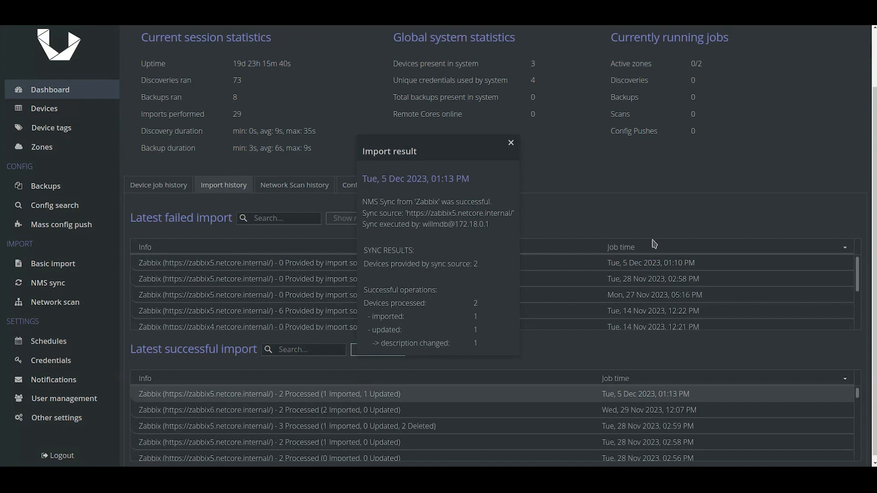
pyautogui.click(511, 143)
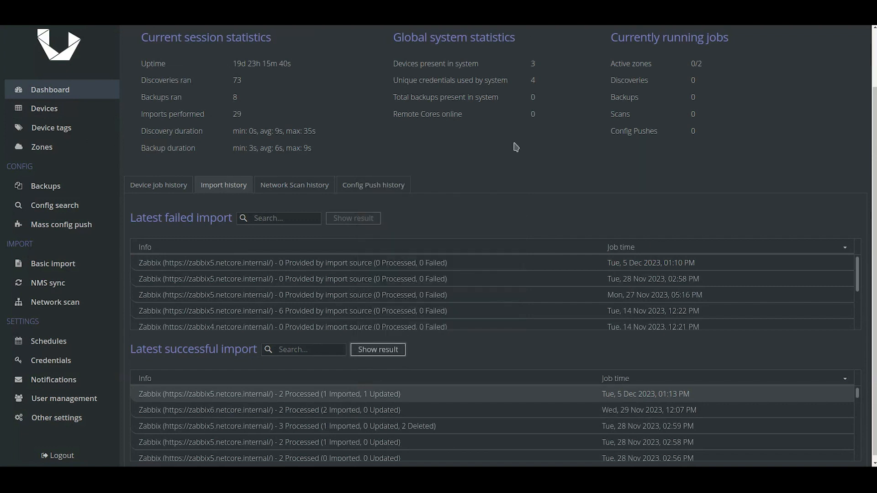
pyautogui.click(64, 113)
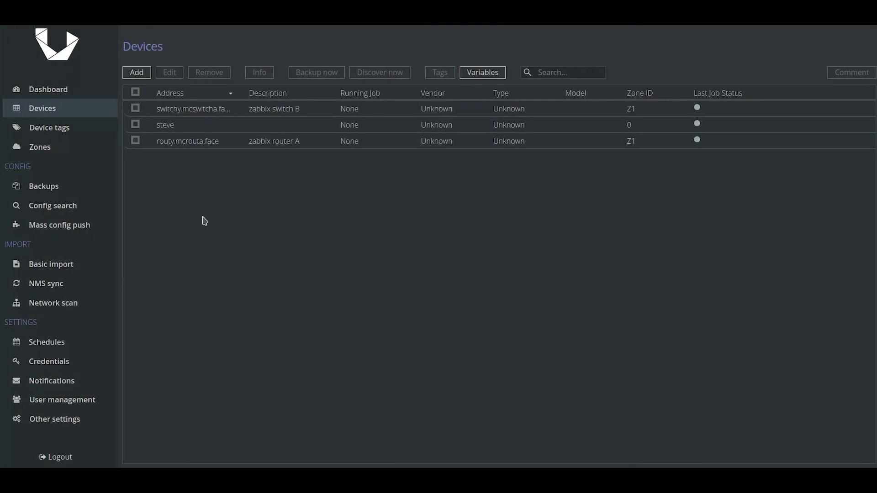
pyautogui.click(269, 131)
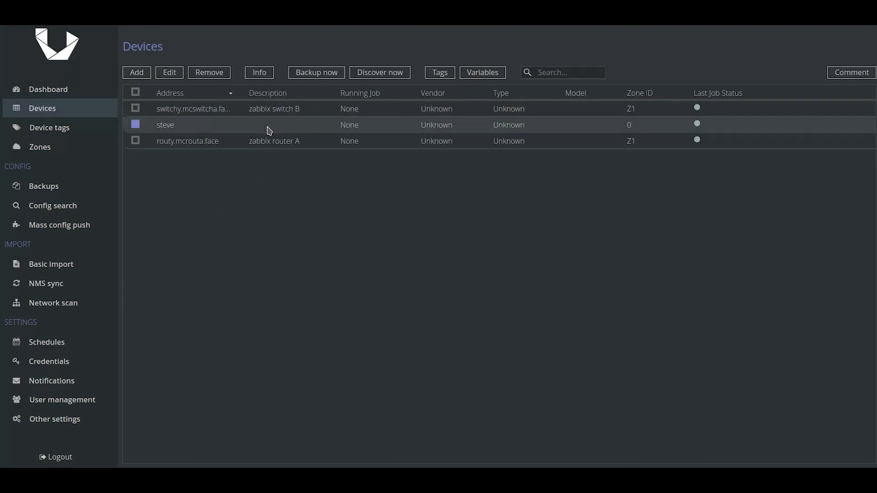
pyautogui.click(259, 73)
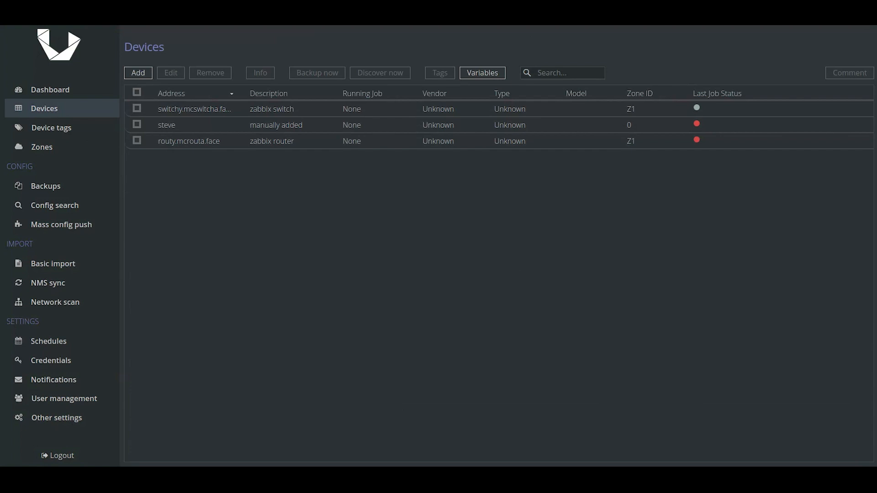
# Set the Zabbix preset's device action policy to move devices from all zones
pyautogui.click(49, 284)
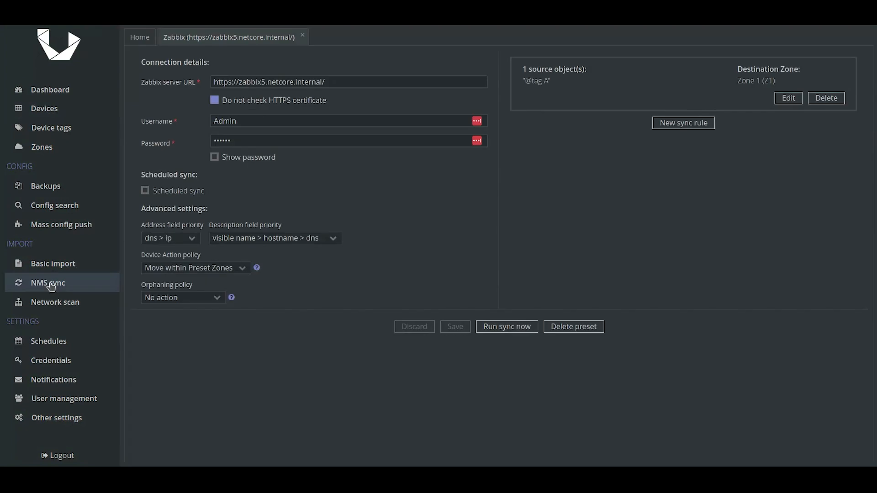
pyautogui.click(238, 269)
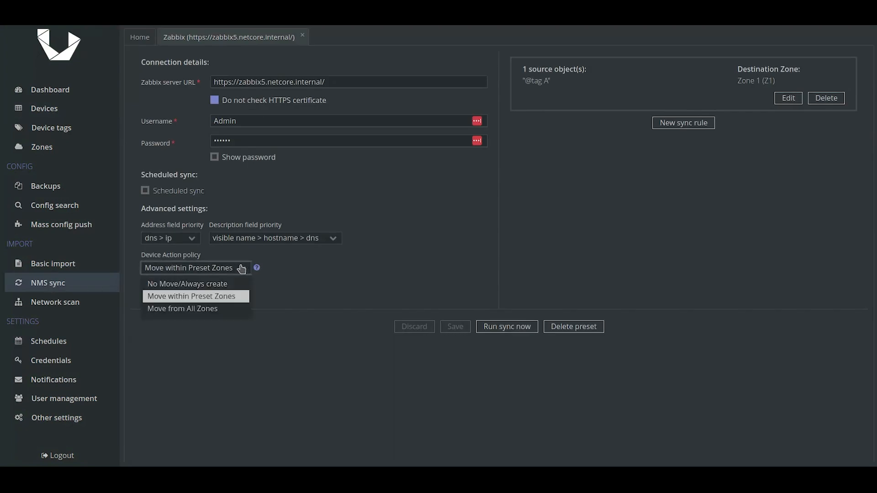
pyautogui.click(211, 310)
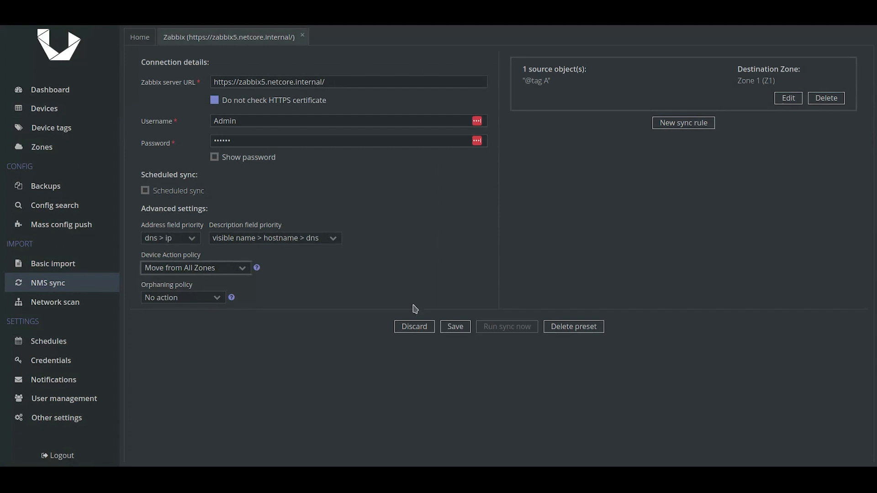
pyautogui.click(689, 130)
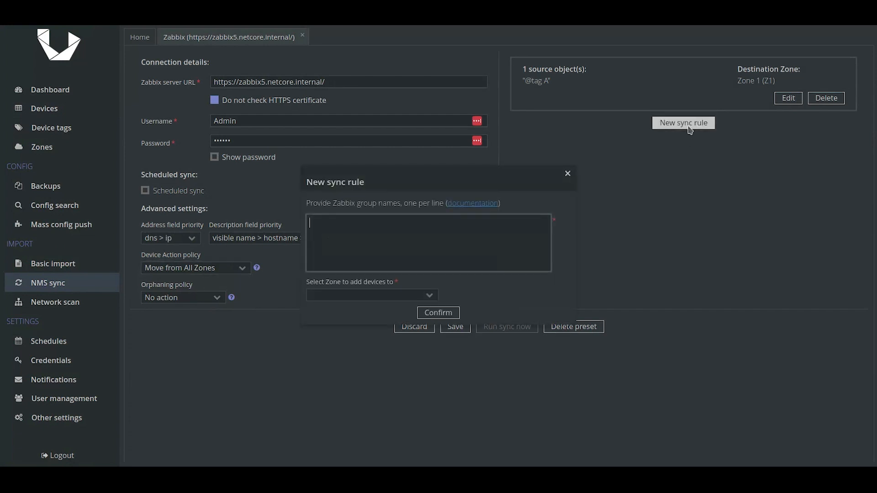
pyautogui.write('@tag B')
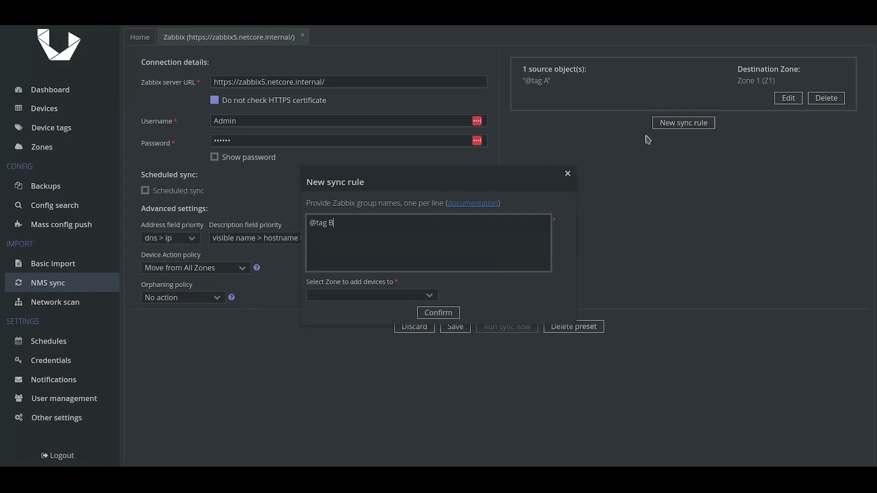
pyautogui.click(432, 297)
pyautogui.click(399, 324)
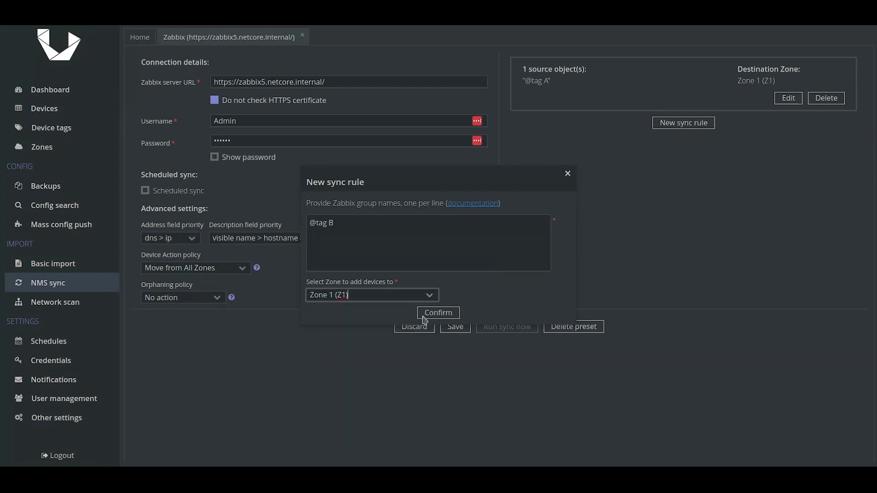
pyautogui.click(439, 314)
pyautogui.click(455, 327)
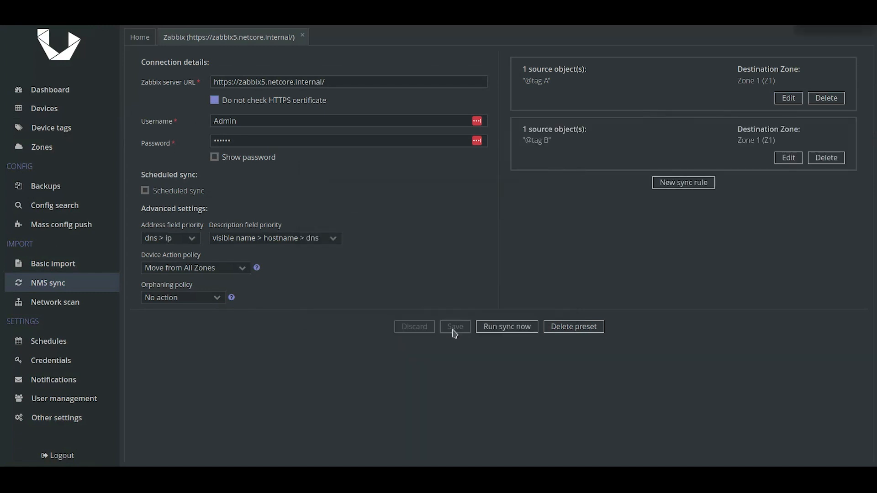
pyautogui.click(498, 327)
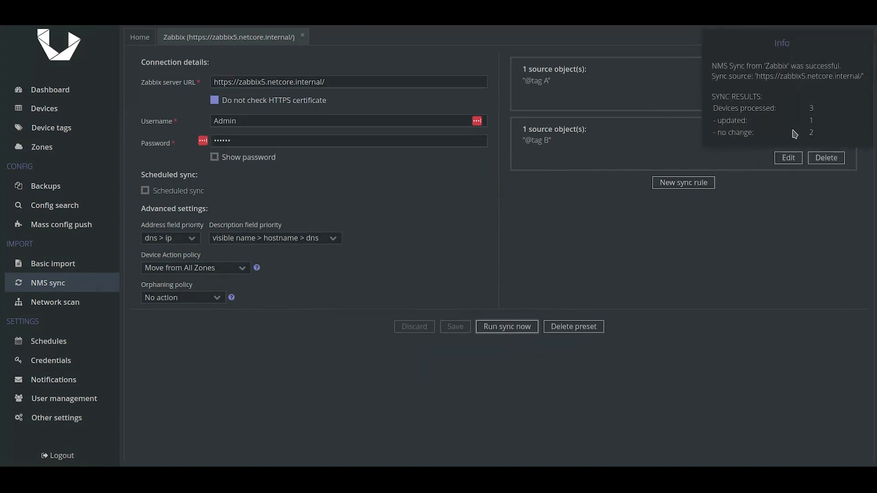
# View the steve device's info in Devices
pyautogui.click(36, 113)
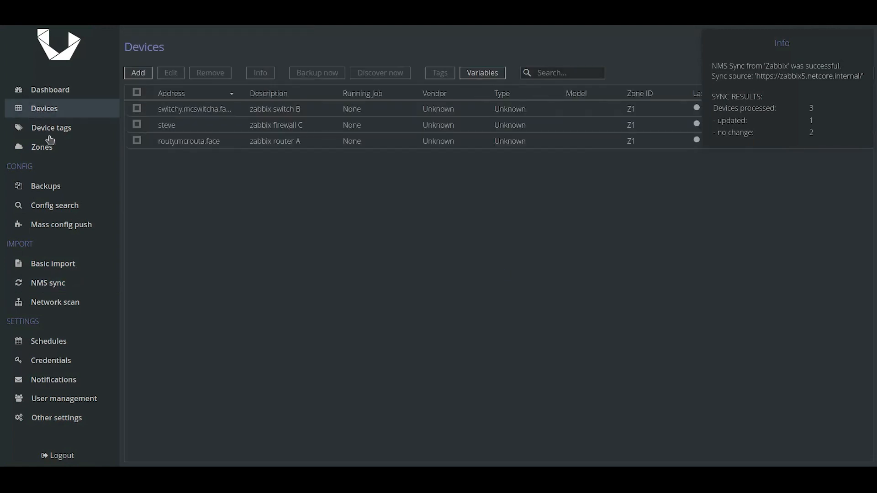
pyautogui.click(277, 132)
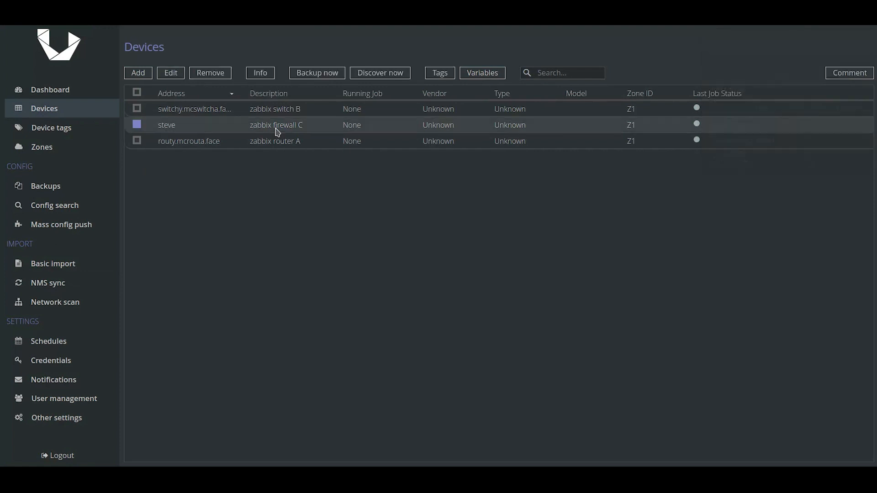
pyautogui.click(263, 74)
# Open the newest successful import's result from Import history, then return to Devices
pyautogui.click(54, 94)
pyautogui.click(217, 196)
pyautogui.scroll(-2, 234, 254)
pyautogui.click(297, 393)
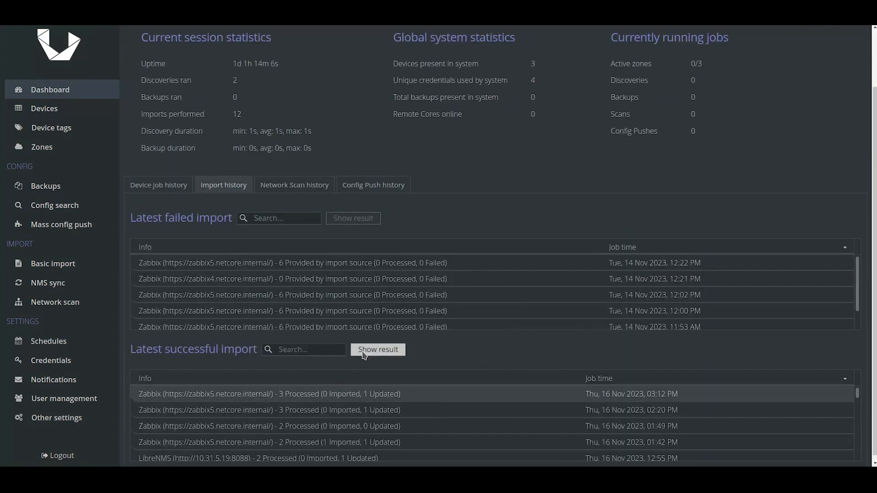
pyautogui.click(364, 350)
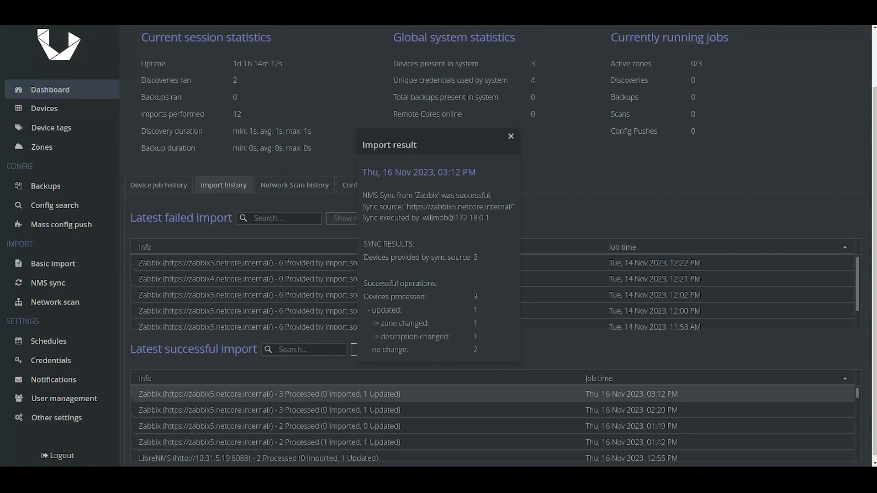
pyautogui.click(67, 115)
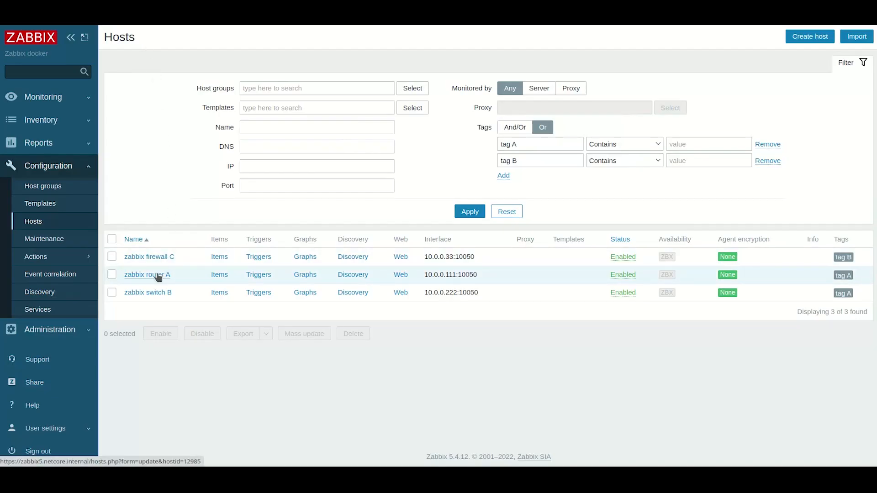
# Clear the tag A name on zabbix router A's Tags tab and update the host
pyautogui.click(156, 274)
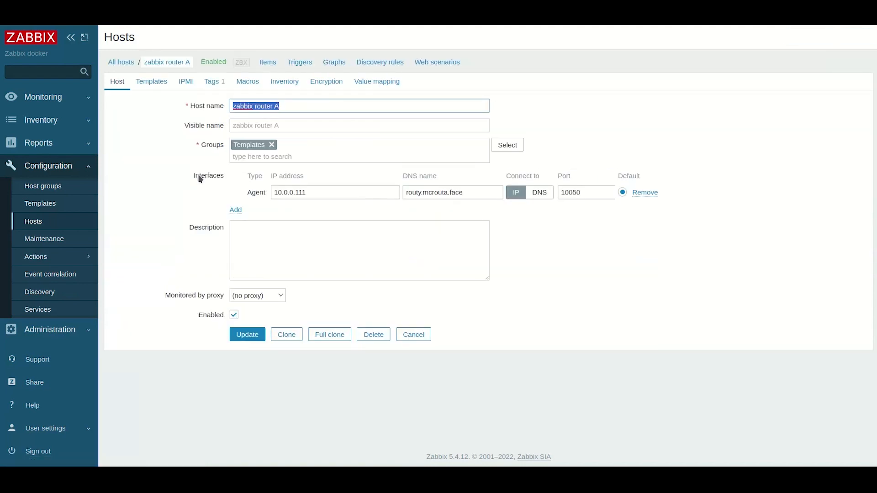
pyautogui.click(211, 84)
pyautogui.moveTo(254, 117); pyautogui.dragTo(179, 120)
pyautogui.press('BackSpace')
pyautogui.click(247, 159)
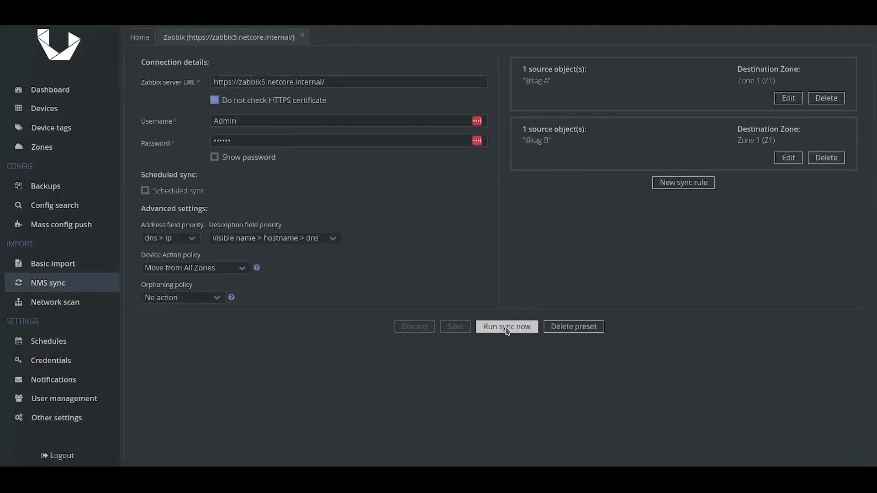
# Rerun the Zabbix sync and open the newest import result from Import history
pyautogui.click(508, 327)
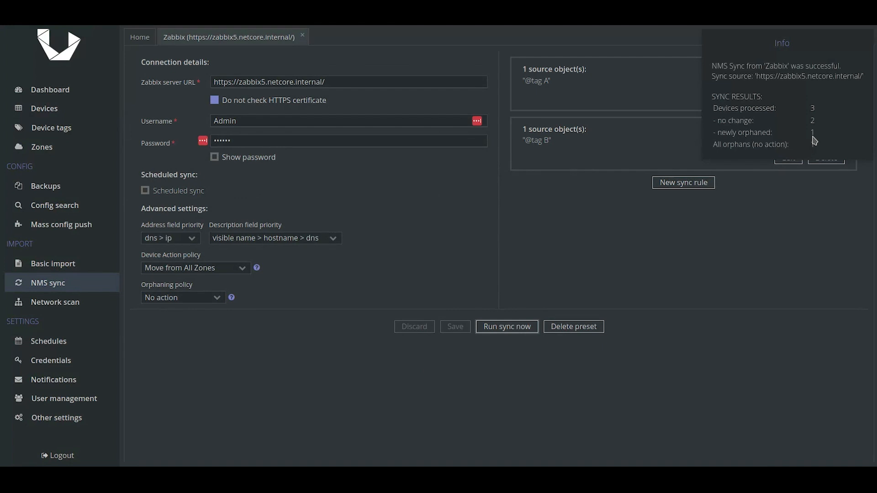
pyautogui.click(51, 90)
pyautogui.click(227, 256)
pyautogui.scroll(-2, 230, 258)
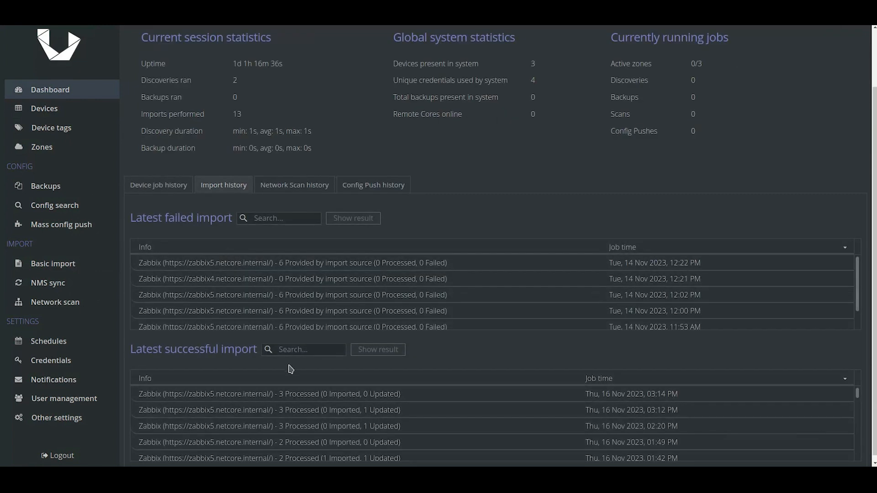
pyautogui.click(302, 394)
pyautogui.click(360, 354)
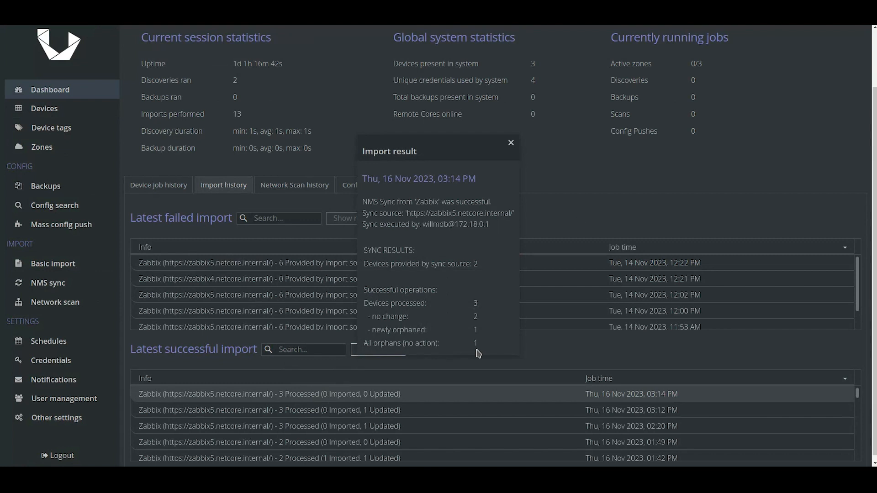
# Check routy.mcrouta.face's info showing it orphaned as not present on NMS
pyautogui.click(46, 115)
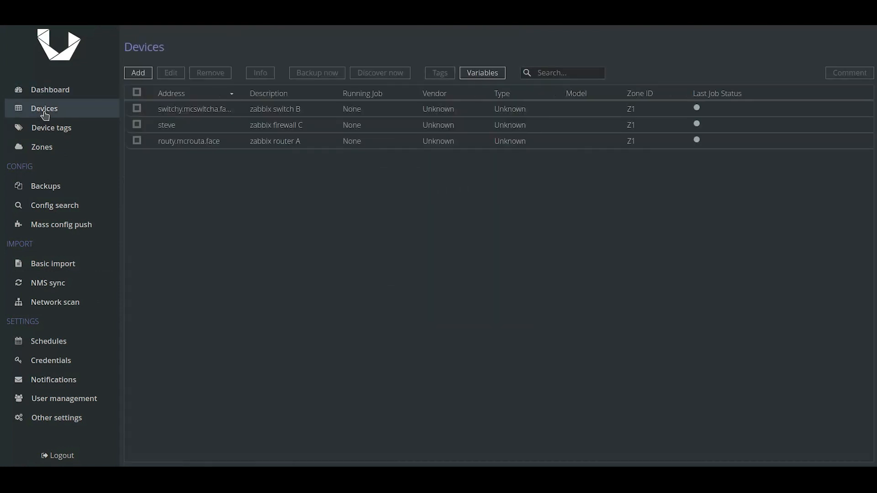
pyautogui.click(185, 145)
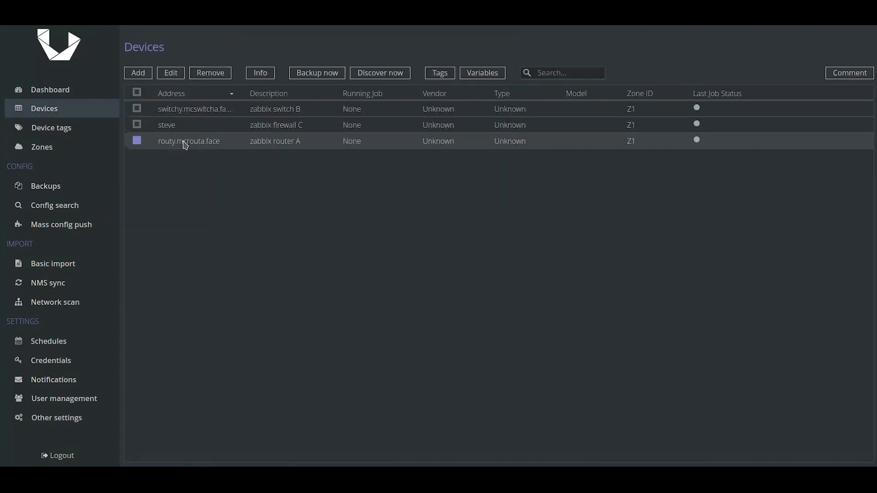
pyautogui.click(257, 75)
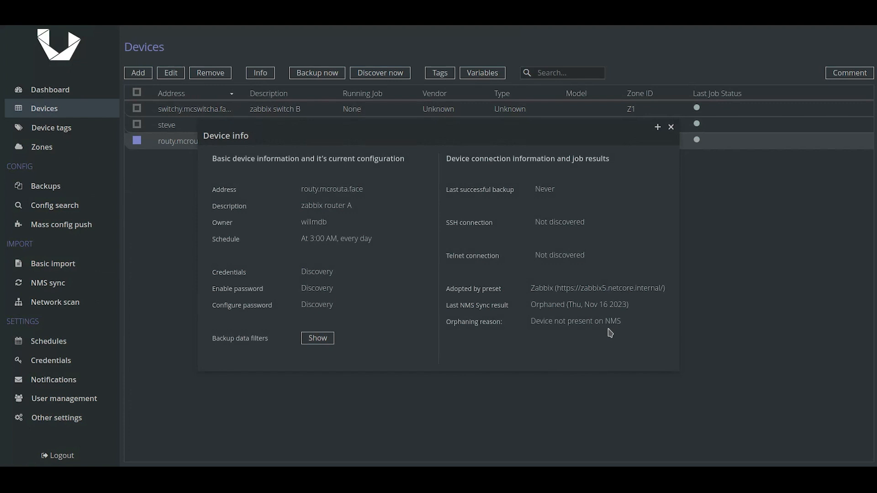
pyautogui.click(671, 128)
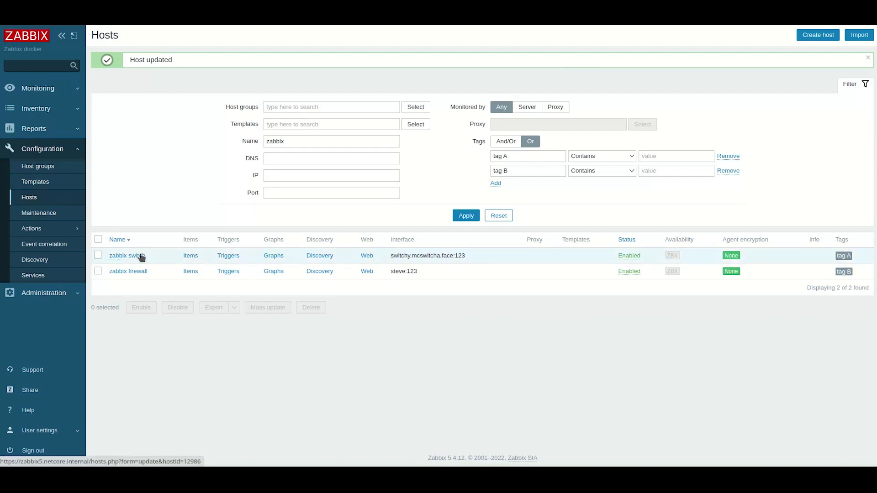
# Append '1' to the zabbix switch host's tag name in Zabbix and update the host
pyautogui.click(139, 256)
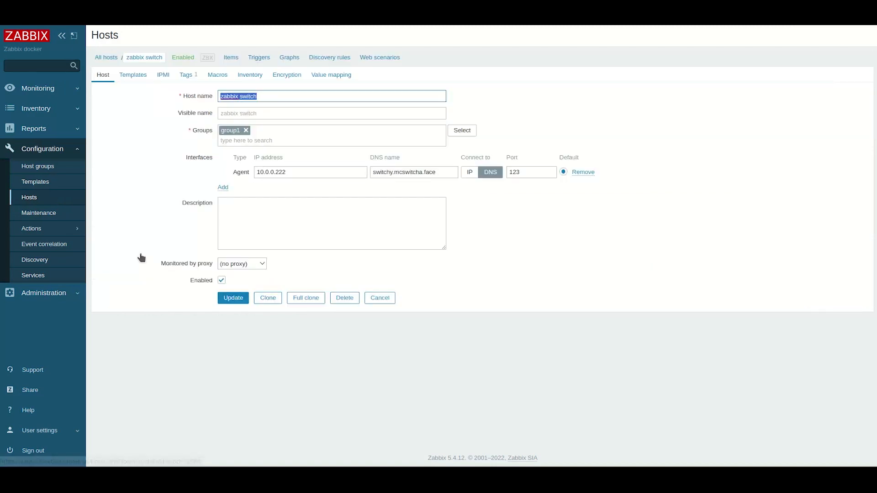
pyautogui.click(187, 75)
pyautogui.click(241, 105)
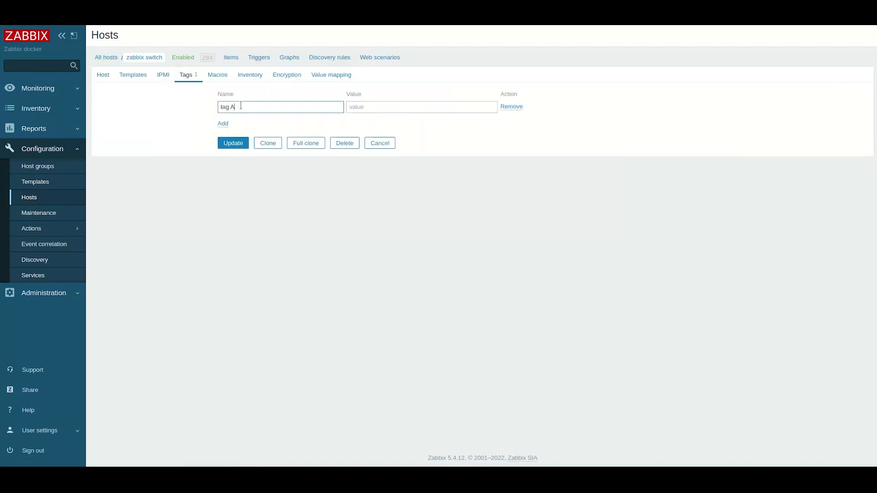
pyautogui.write('1')
pyautogui.click(233, 143)
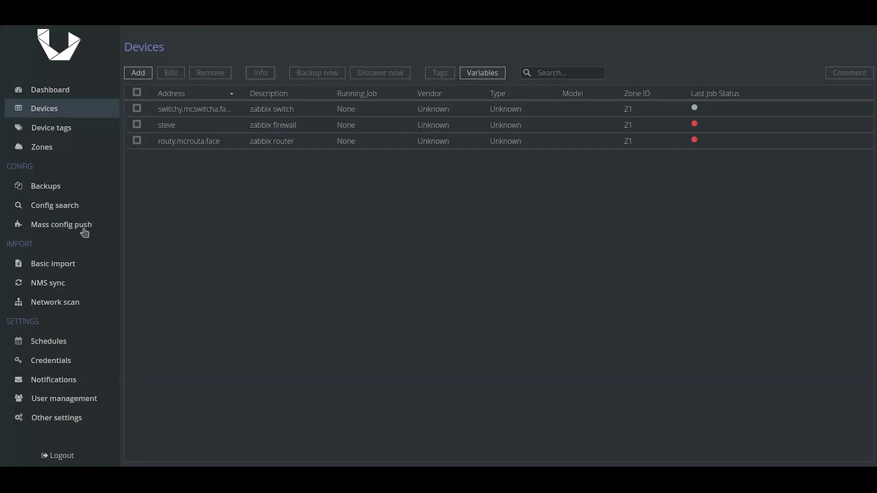
# Set the Zabbix orphaning policy to Unmanage, rerun the sync, and check Devices
pyautogui.click(55, 286)
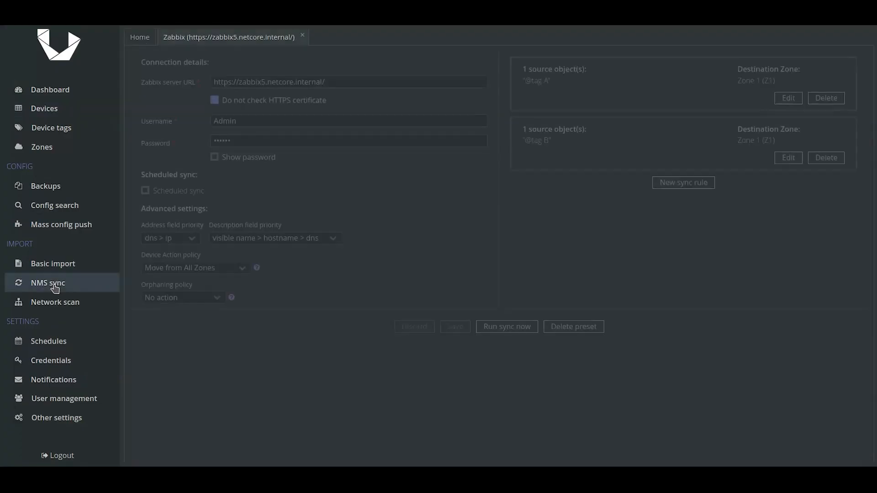
pyautogui.click(158, 297)
pyautogui.click(166, 326)
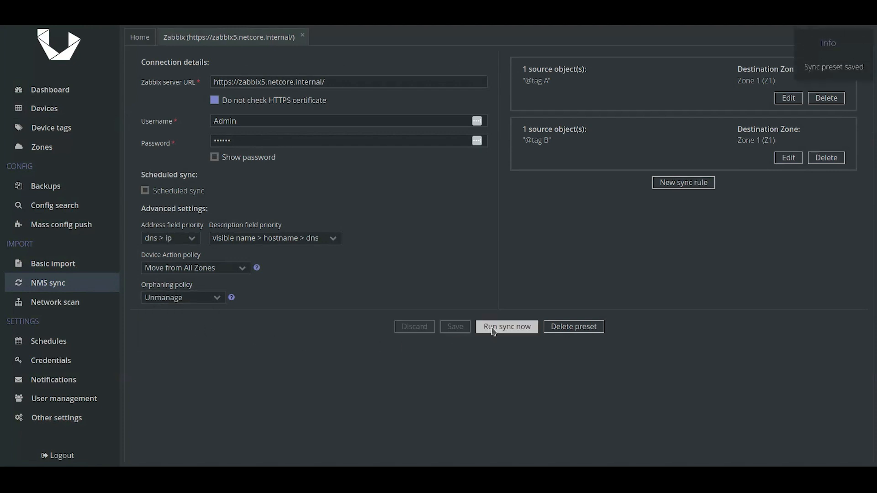
pyautogui.click(493, 327)
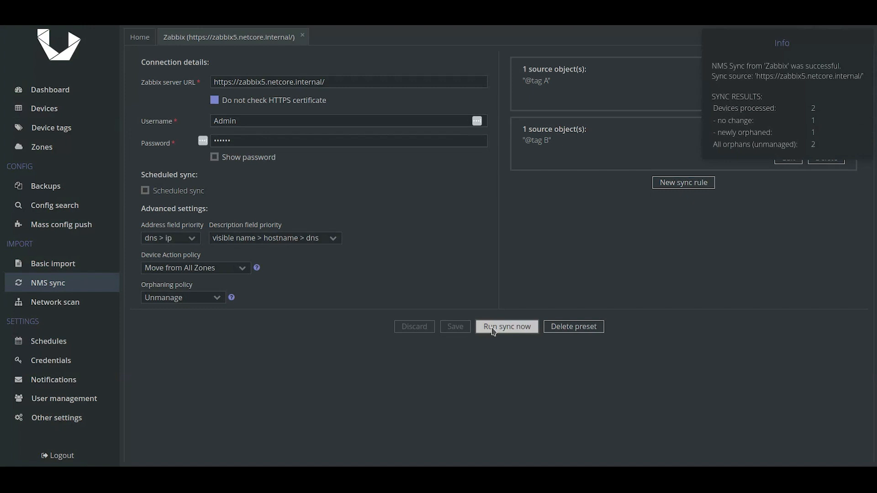
pyautogui.click(45, 112)
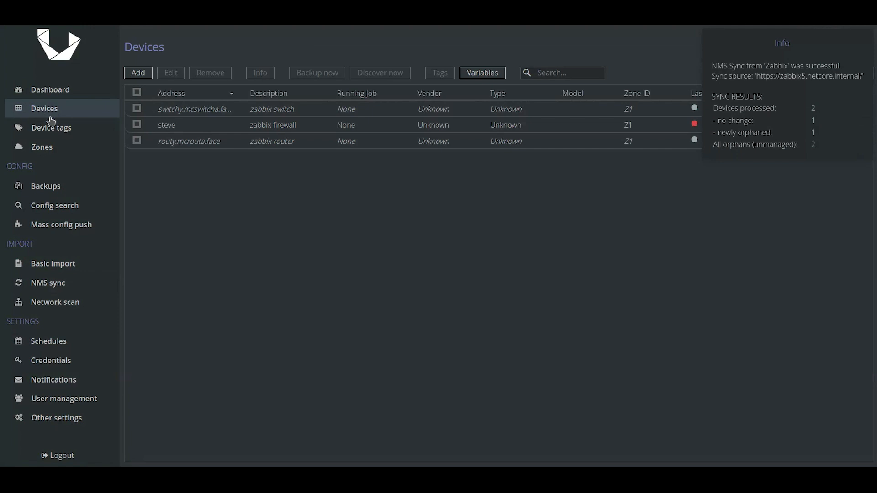
pyautogui.click(166, 110)
pyautogui.keyDown('ctrl'); pyautogui.click(173, 142); pyautogui.keyUp('ctrl')
pyautogui.click(171, 73)
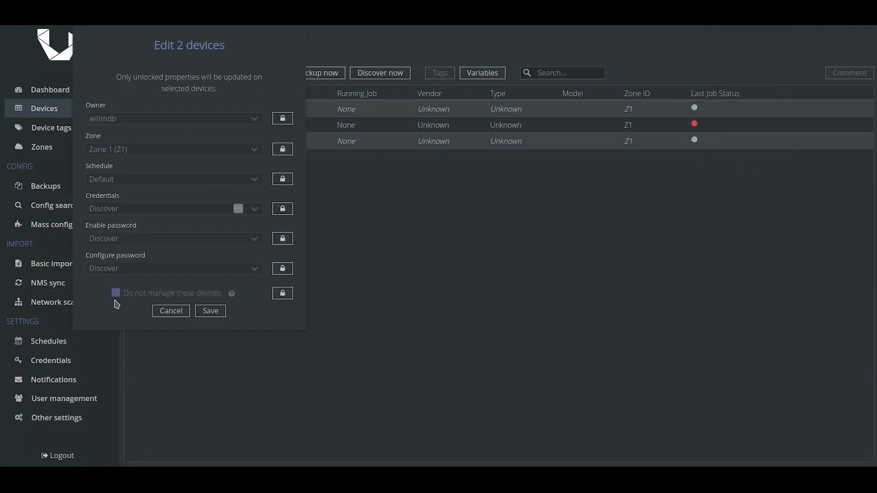
pyautogui.click(212, 310)
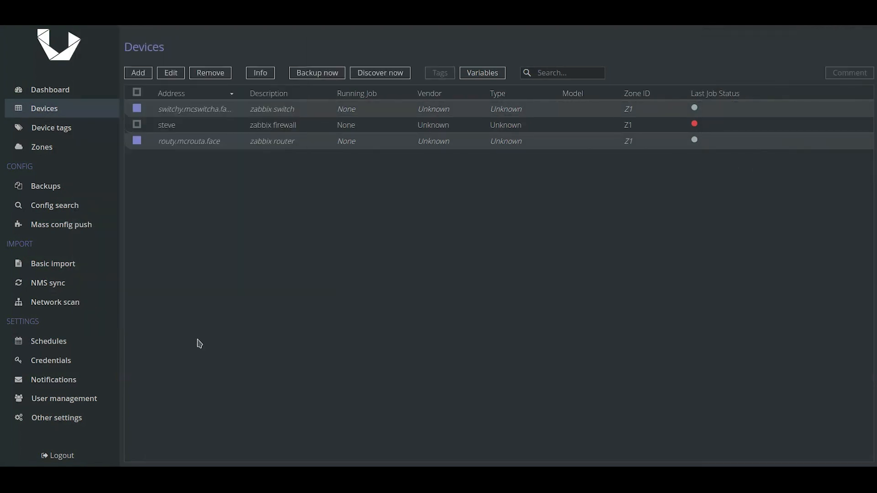
pyautogui.click(49, 111)
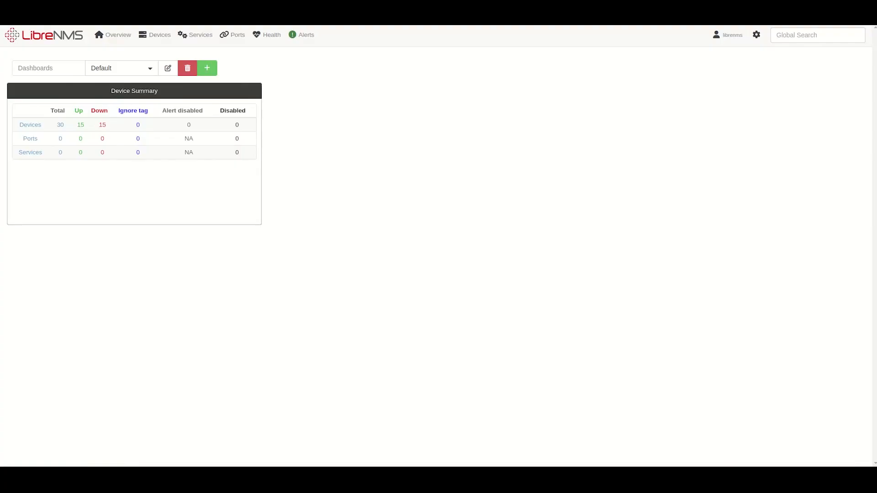
pyautogui.moveTo(150, 39)
pyautogui.moveTo(165, 65)
pyautogui.click(245, 78)
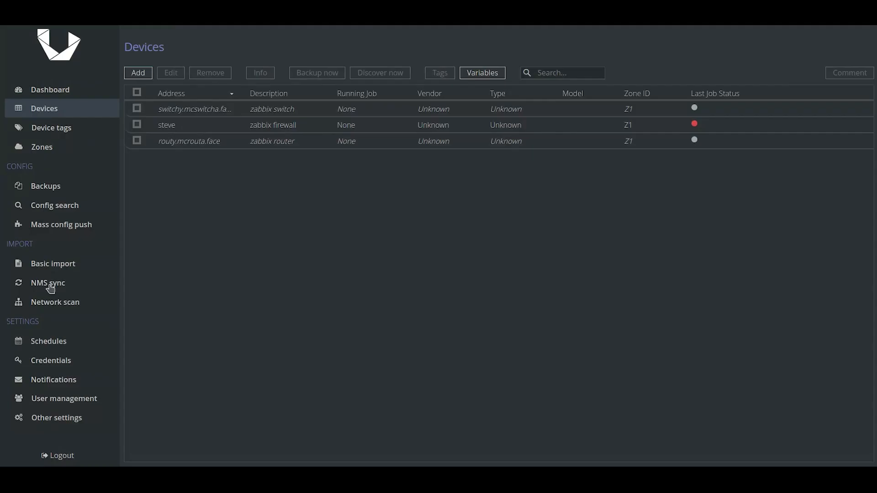
# Open the LibreNMS sync preset and review its sync rule
pyautogui.click(49, 283)
pyautogui.click(140, 39)
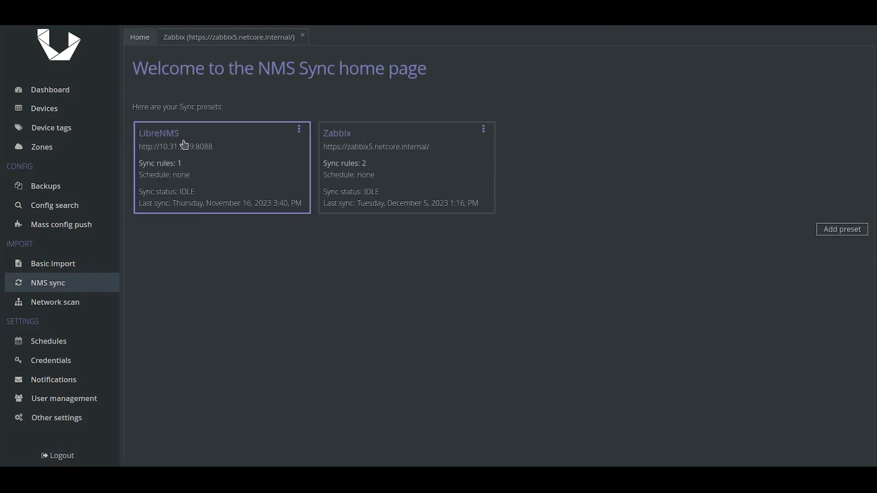
pyautogui.click(184, 142)
pyautogui.click(794, 100)
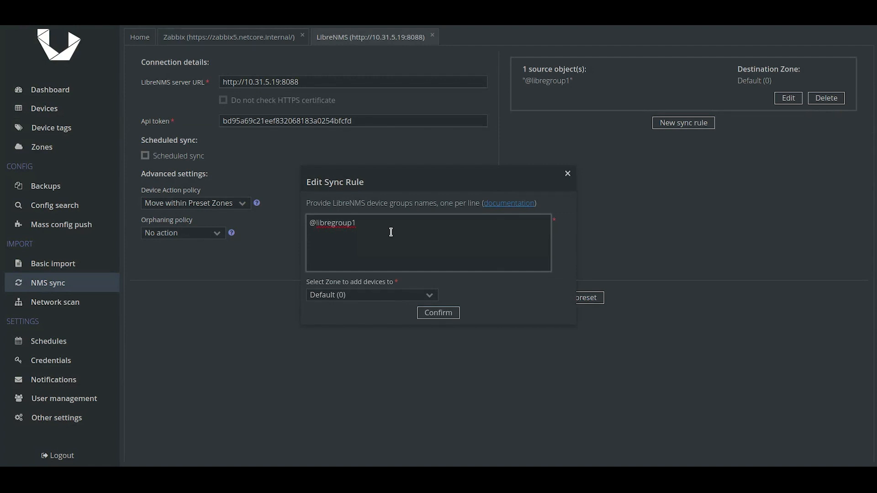
pyautogui.click(567, 175)
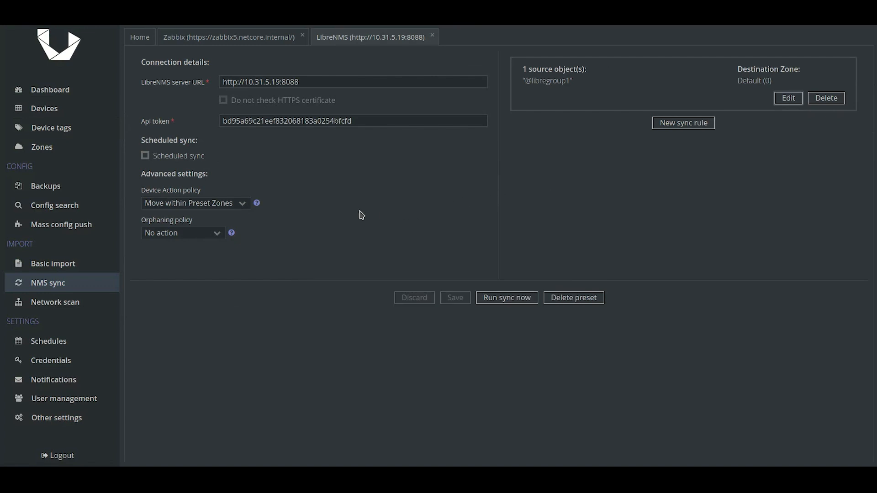
# Set device action policy to 'Move from All Zones', save, run the sync, and view Devices
pyautogui.click(243, 208)
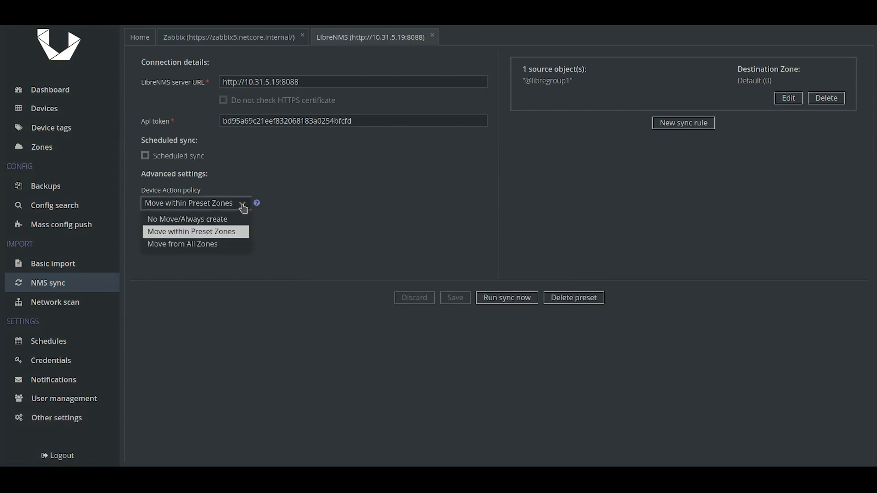
pyautogui.click(197, 243)
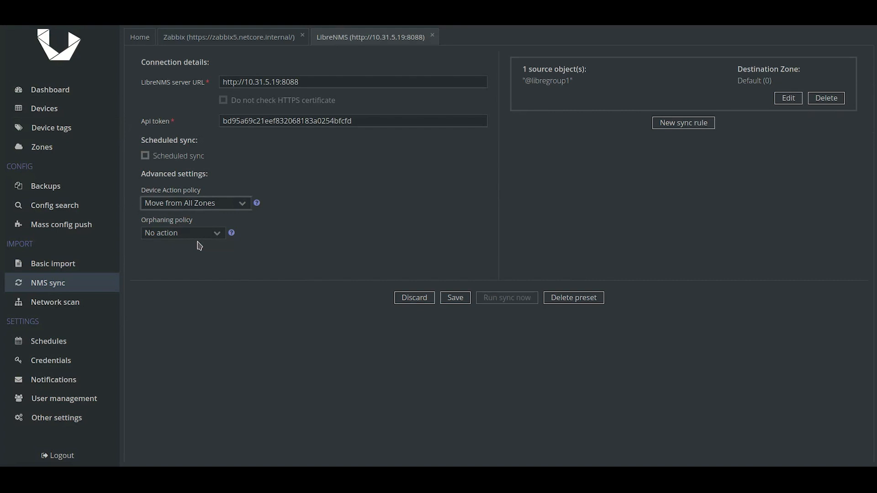
pyautogui.click(454, 298)
pyautogui.click(492, 300)
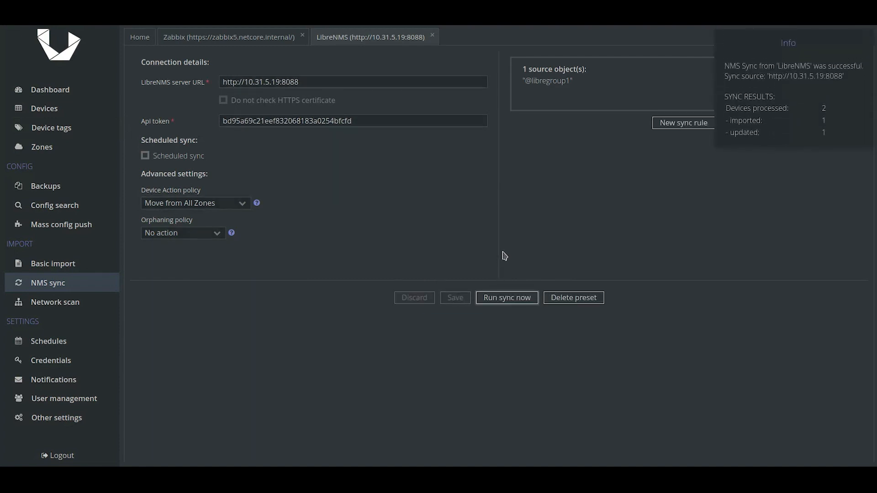
pyautogui.click(59, 114)
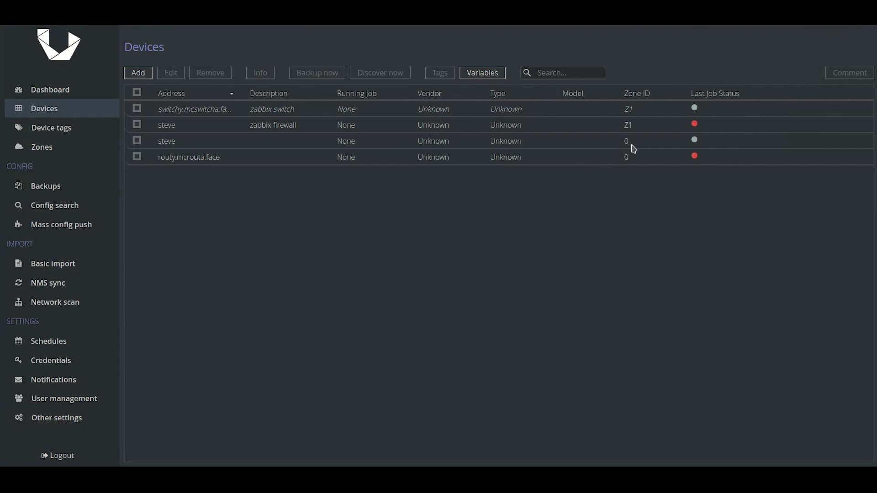
pyautogui.click(170, 147)
pyautogui.click(261, 73)
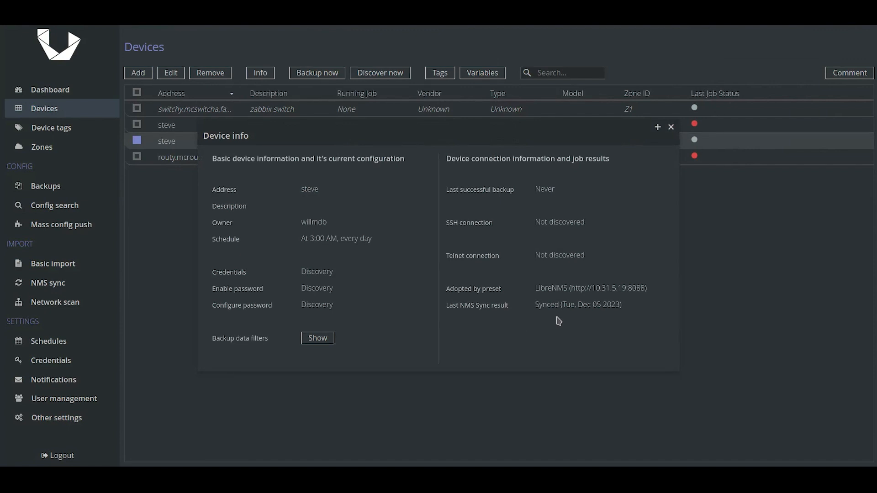
pyautogui.click(671, 128)
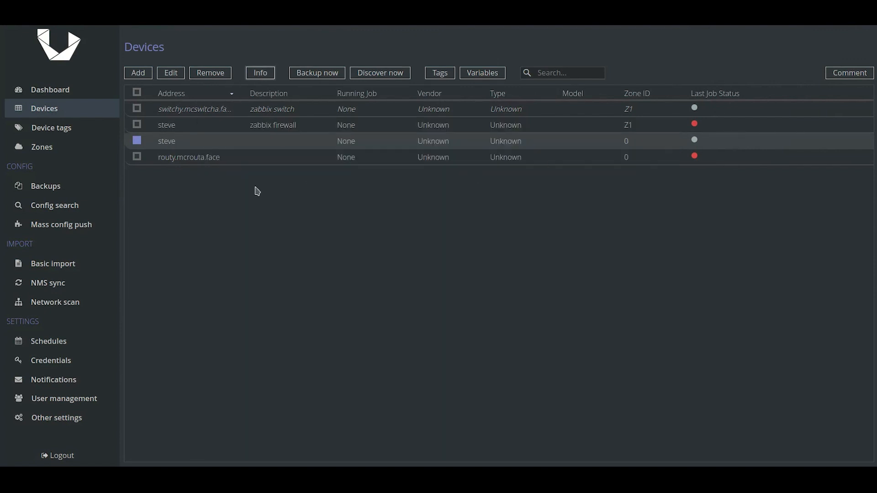
pyautogui.click(140, 142)
pyautogui.click(137, 125)
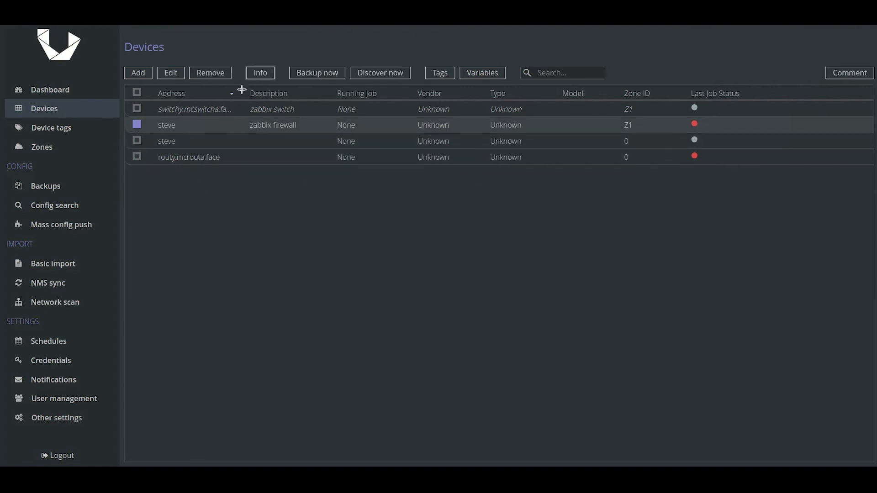
pyautogui.click(258, 76)
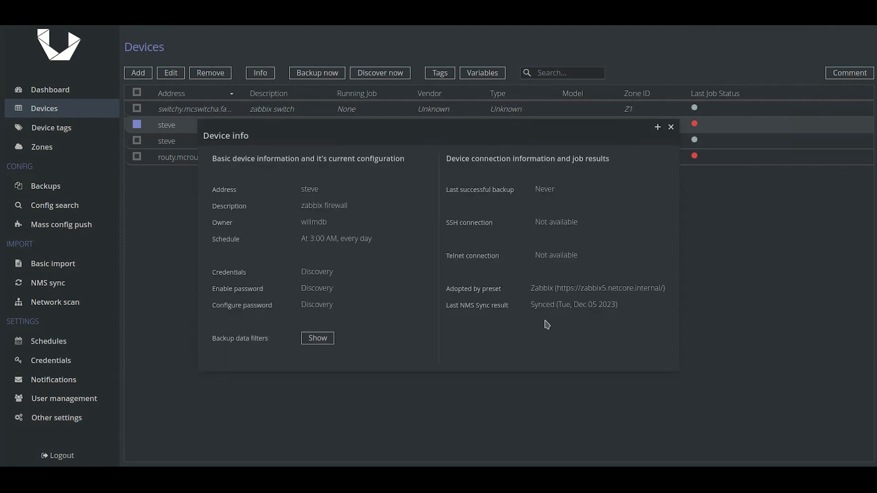
pyautogui.click(671, 128)
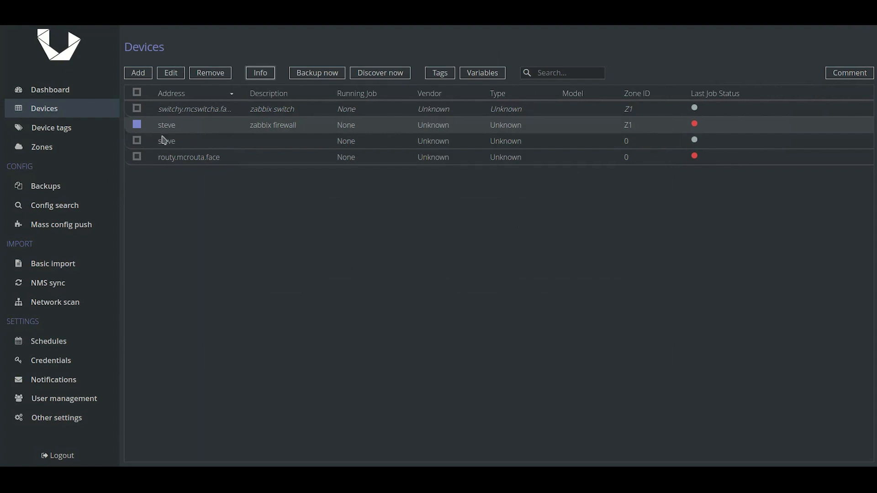
pyautogui.click(140, 127)
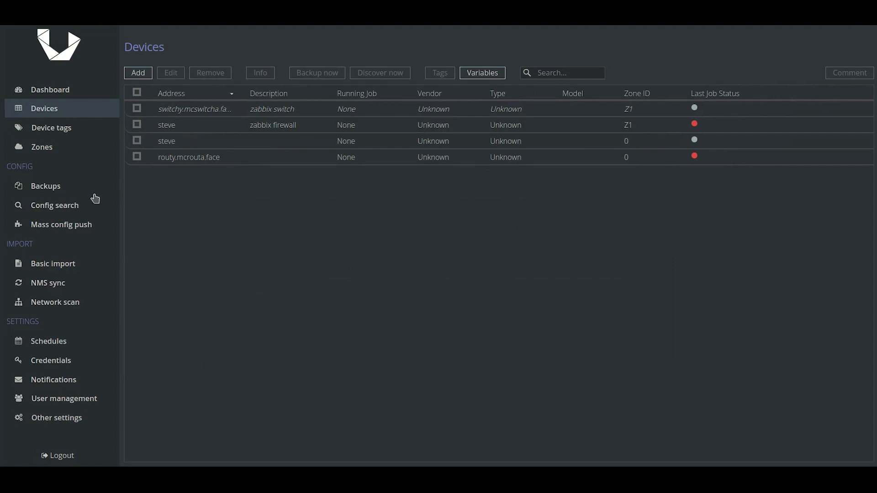
# Delete the zone 0 steve device
pyautogui.click(138, 142)
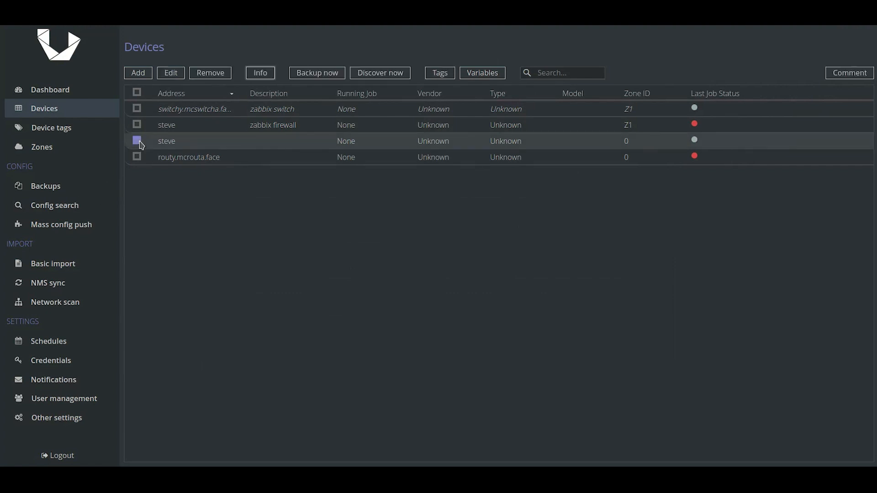
pyautogui.click(210, 73)
pyautogui.click(329, 126)
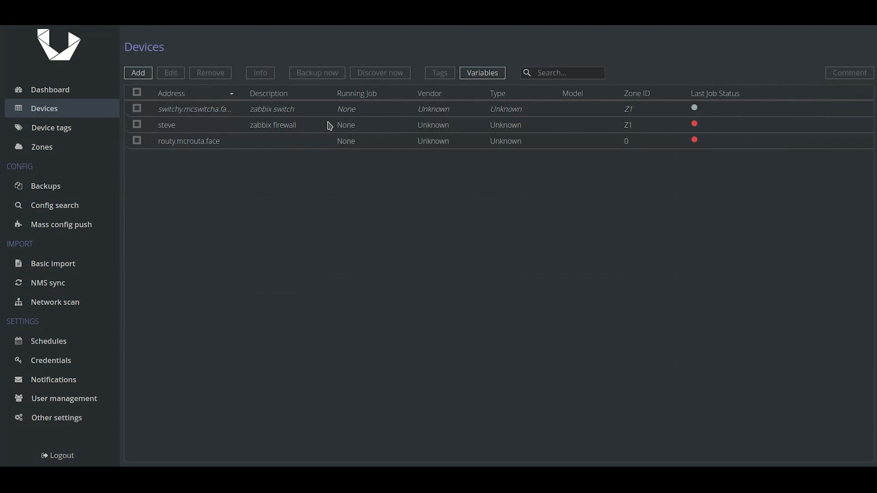
pyautogui.click(47, 285)
pyautogui.click(224, 39)
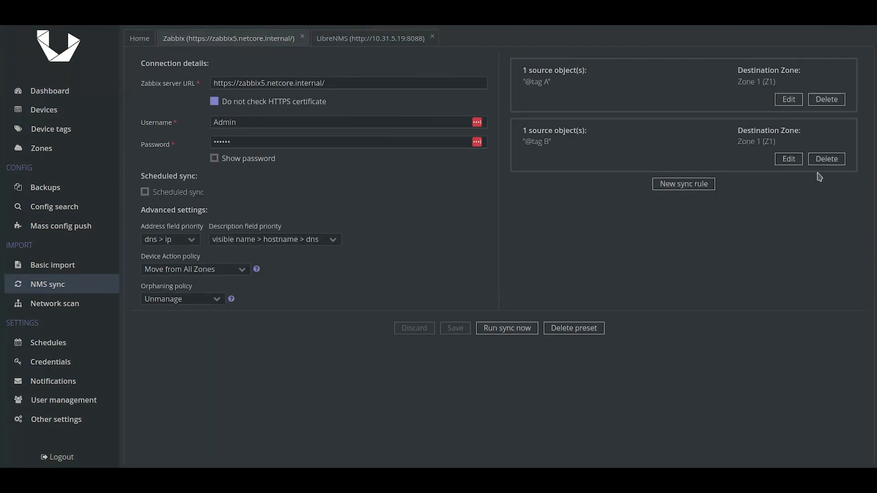
pyautogui.click(825, 160)
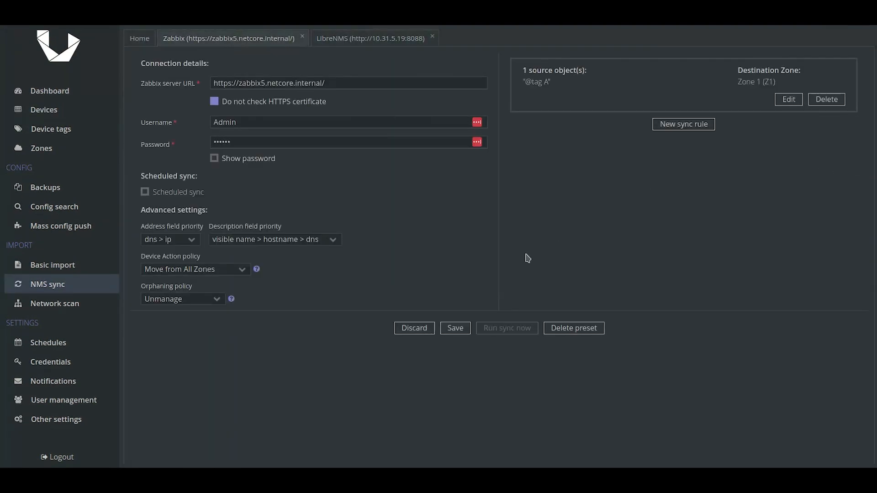
pyautogui.click(455, 329)
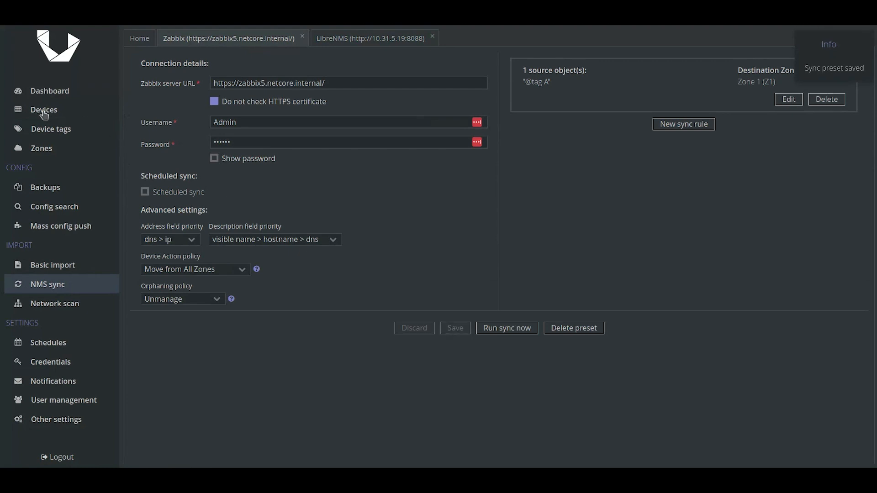
pyautogui.click(64, 114)
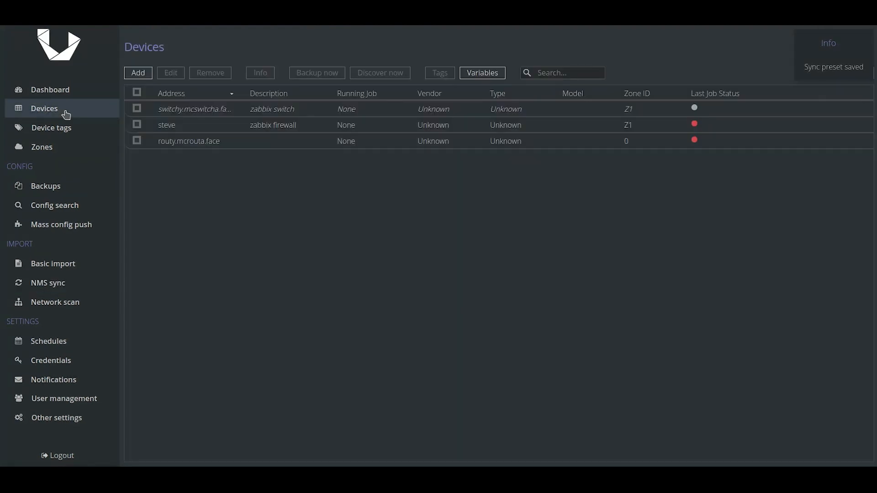
pyautogui.click(160, 127)
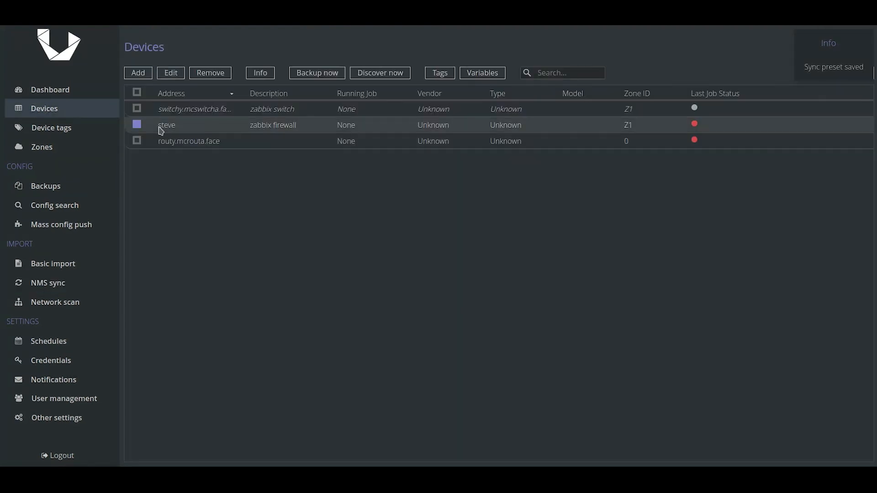
pyautogui.click(262, 75)
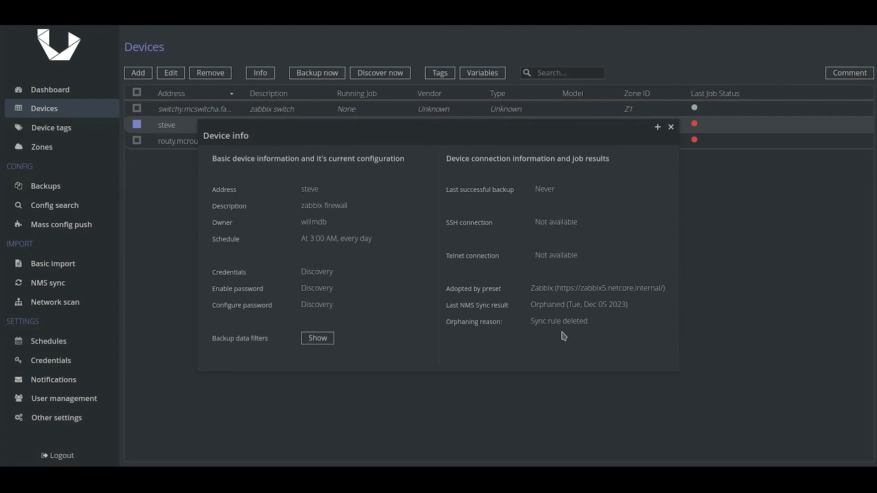
pyautogui.click(671, 127)
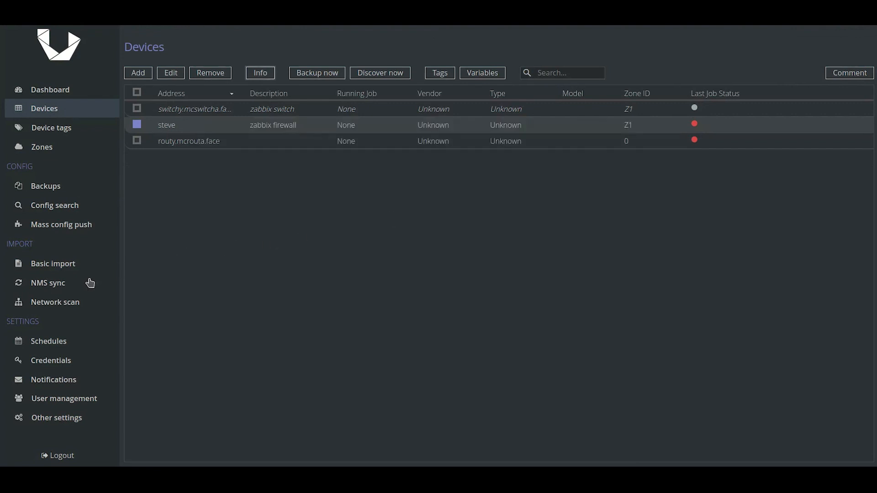
pyautogui.click(58, 285)
# Run the LibreNMS sync and check steve's details in Devices
pyautogui.click(342, 42)
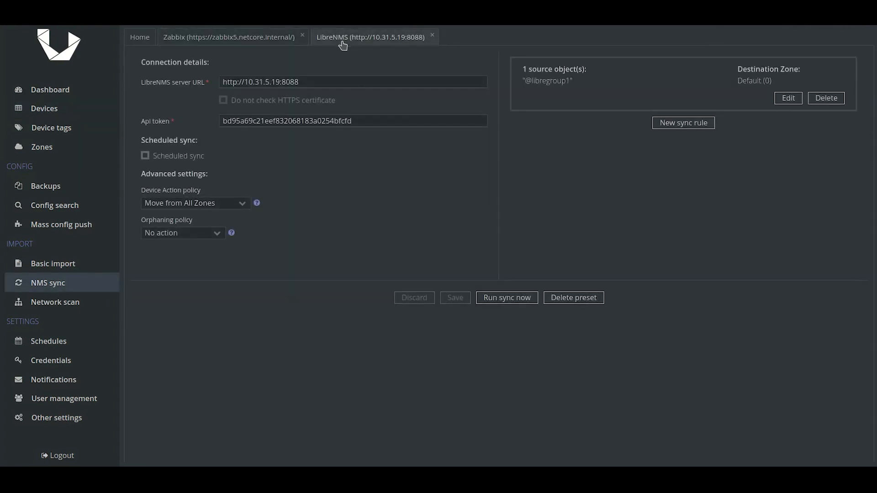
pyautogui.click(490, 299)
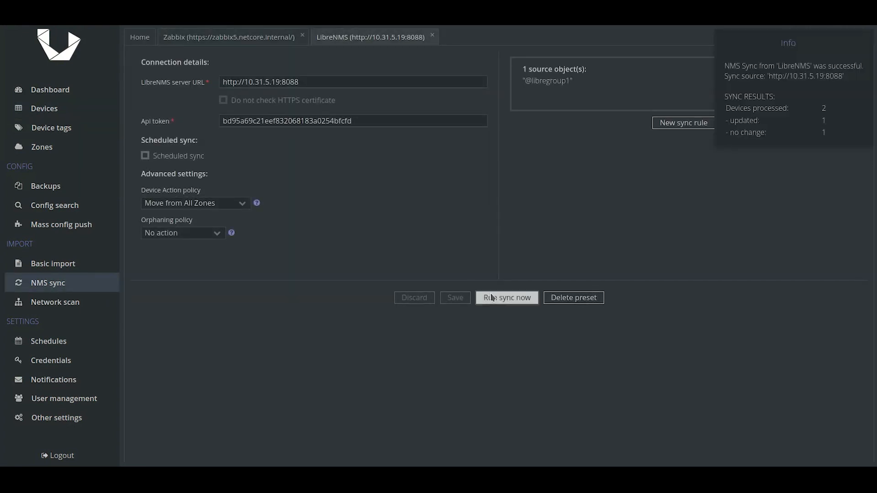
pyautogui.click(41, 110)
pyautogui.click(166, 124)
pyautogui.click(260, 72)
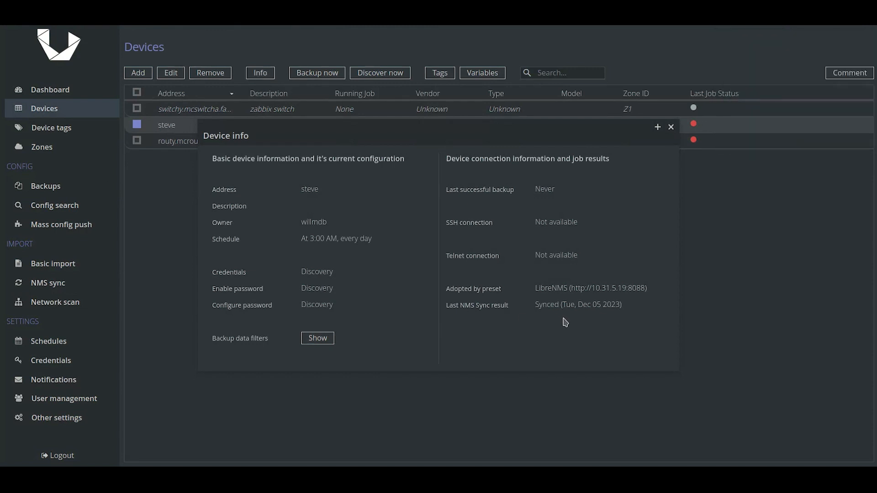
pyautogui.click(671, 128)
# Change steve's address to george and save the device
pyautogui.click(174, 73)
pyautogui.hotkey('ctrl', 'a')
pyautogui.press('BackSpace')
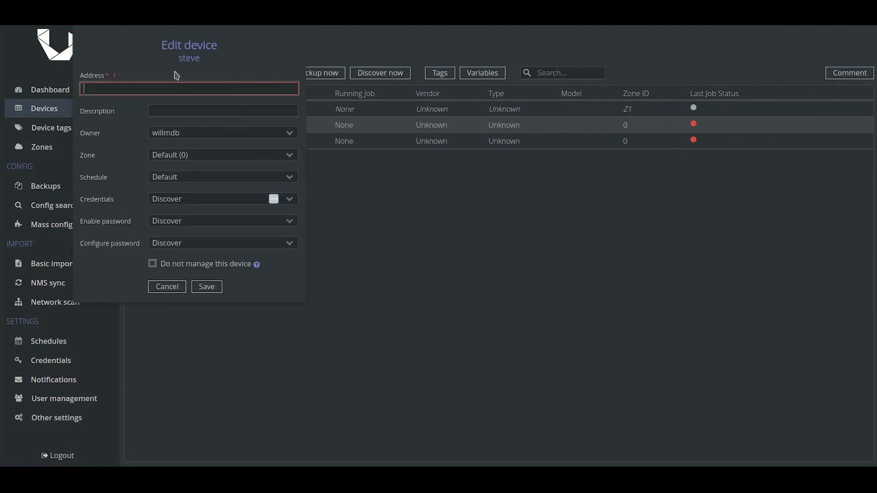
pyautogui.write('george')
pyautogui.click(207, 288)
# Rerun the LibreNMS sync and open its 01:20 PM import result
pyautogui.click(69, 285)
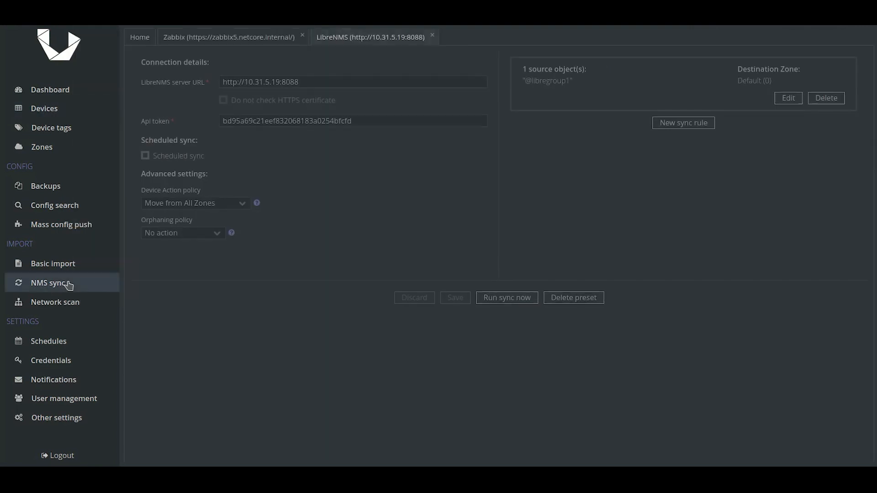
pyautogui.click(523, 301)
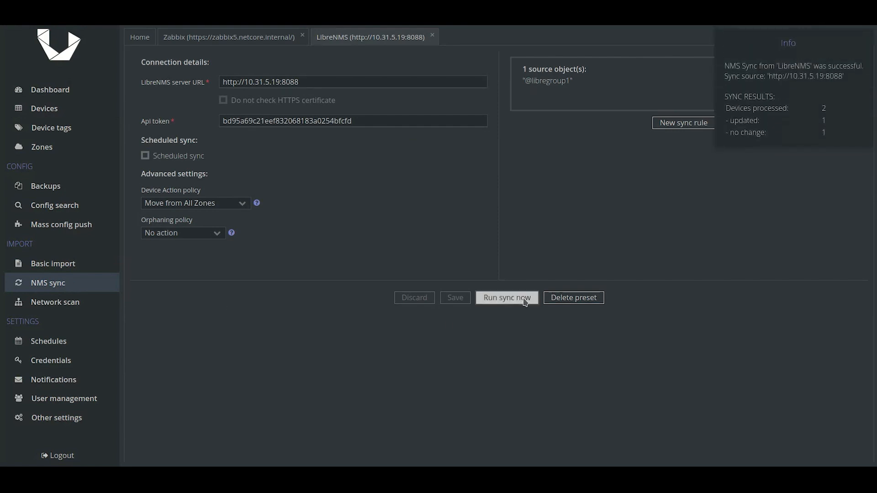
pyautogui.click(58, 110)
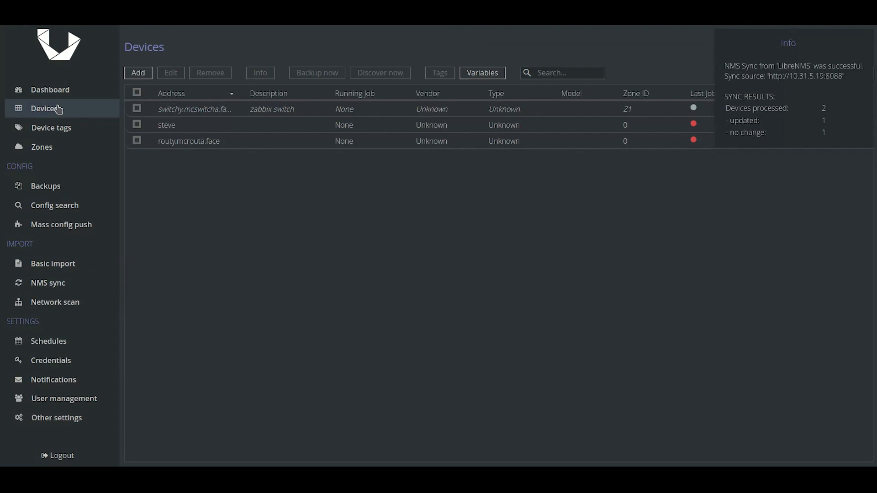
pyautogui.click(94, 90)
pyautogui.click(241, 254)
pyautogui.scroll(-2, 245, 260)
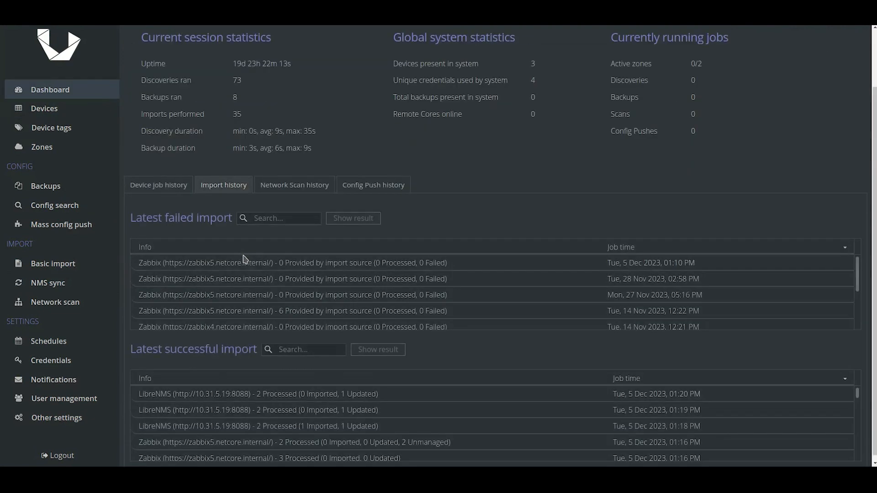
pyautogui.click(364, 398)
pyautogui.click(376, 352)
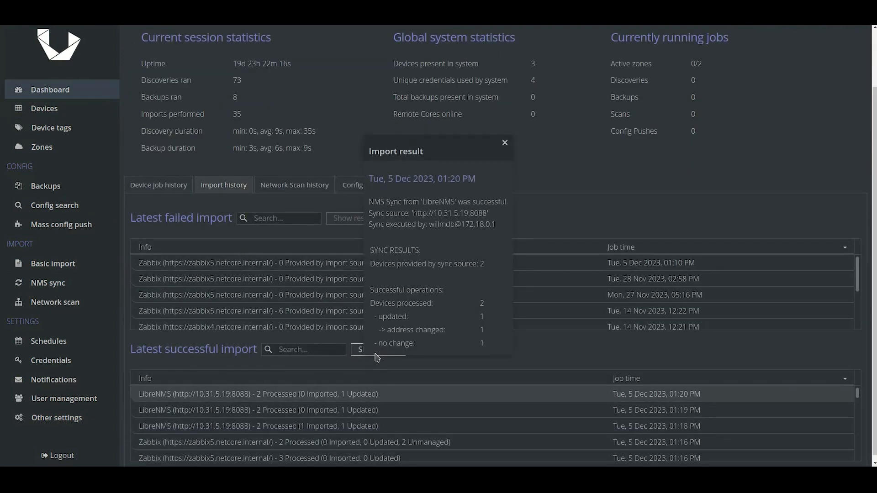